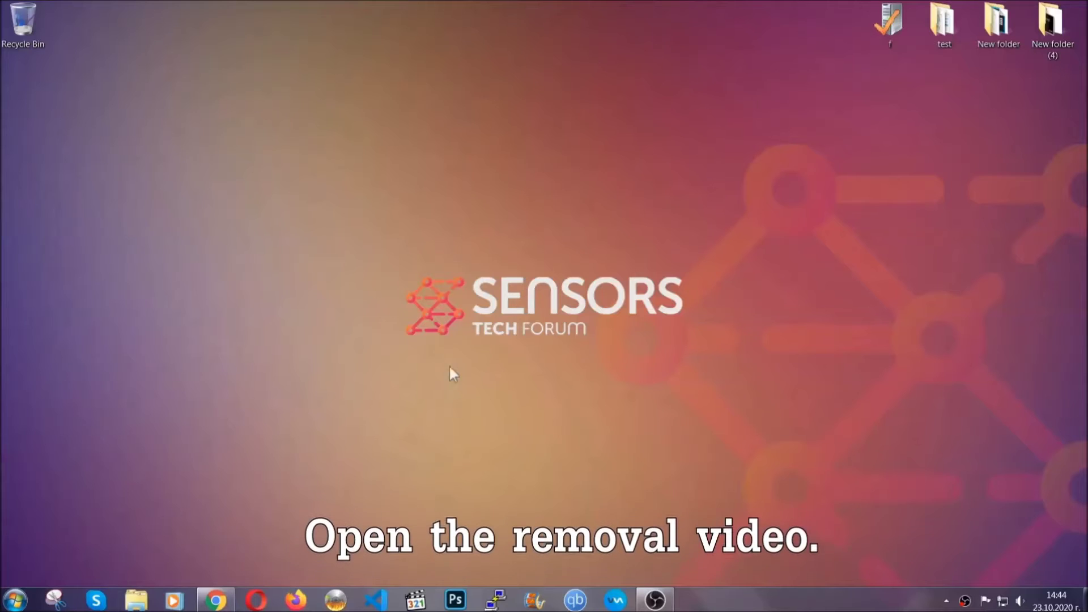
Follow the SensorsTechForum link in the video description to download SpyHunter-Installer.exe, then launch it.
{"action": "left_click", "coordinate": [216, 600]}
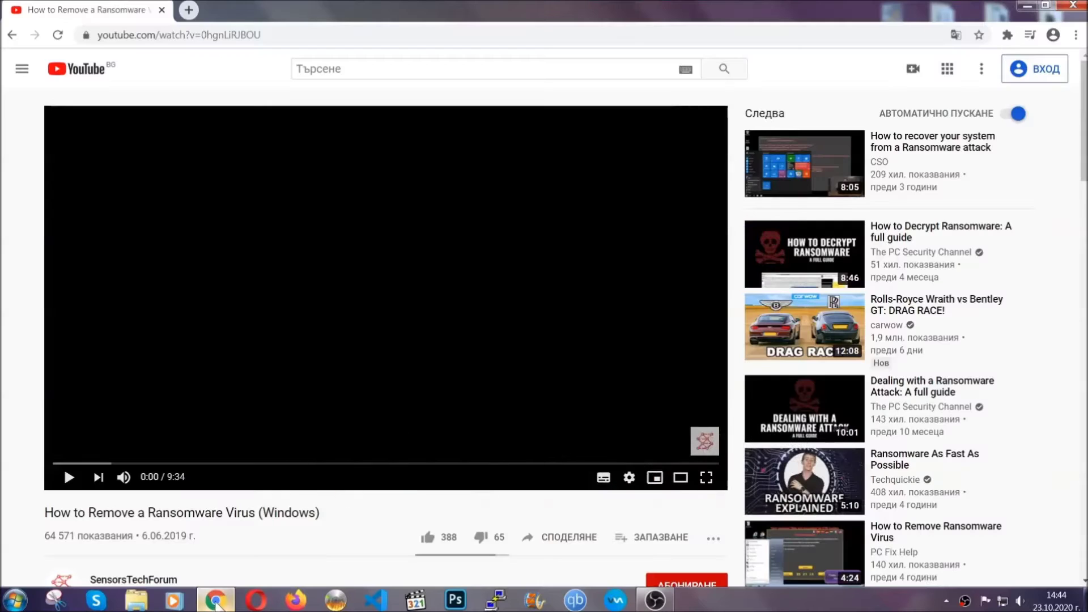
{"action": "scroll", "coordinate": [196, 456], "scroll_direction": "down", "scroll_amount": 4}
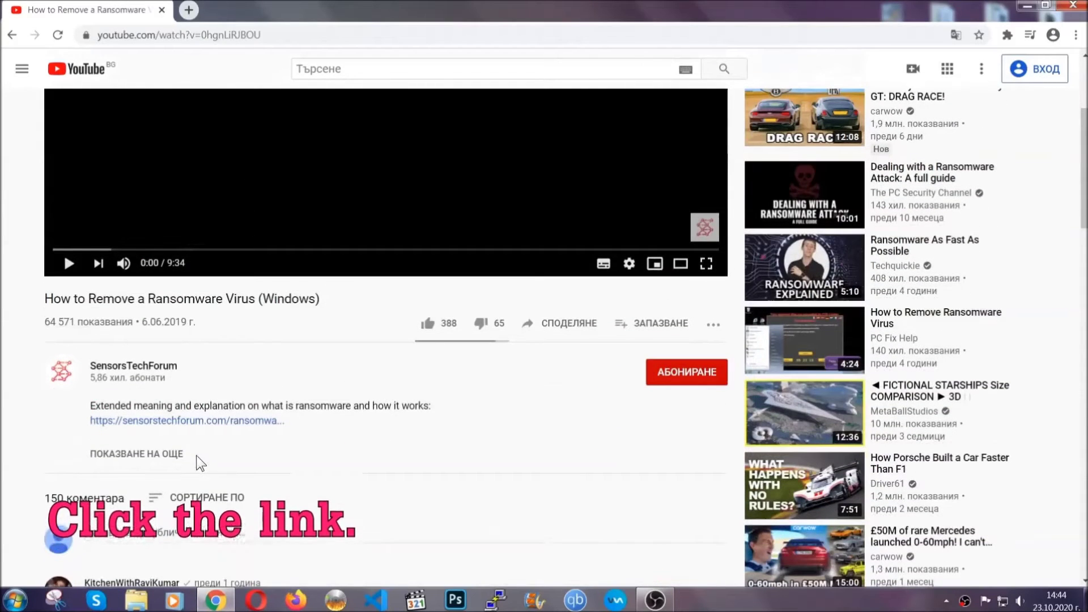
{"action": "left_click", "coordinate": [216, 423]}
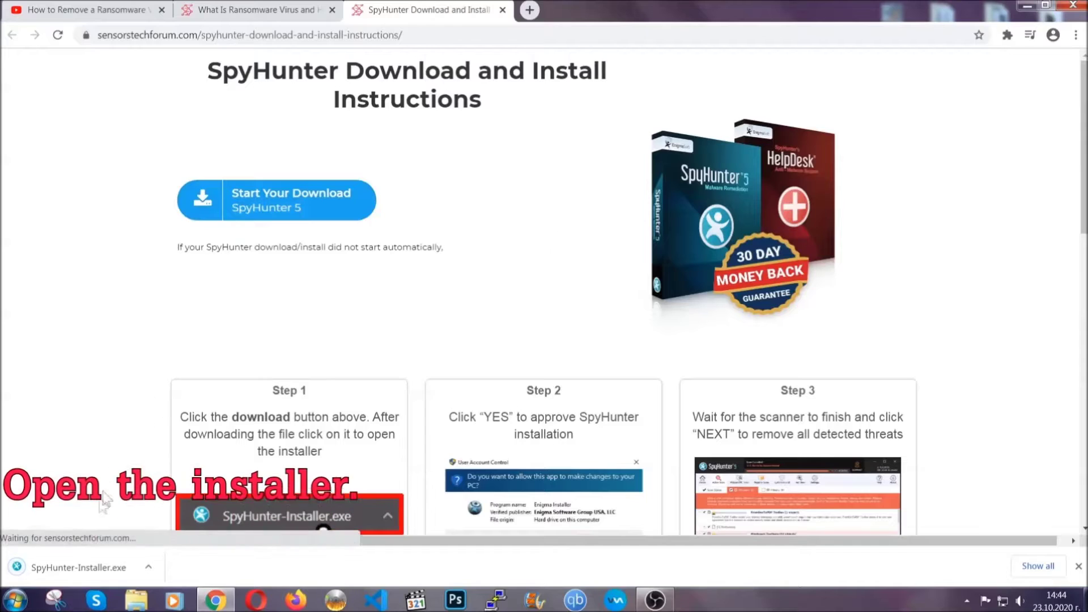
{"action": "left_click", "coordinate": [77, 566]}
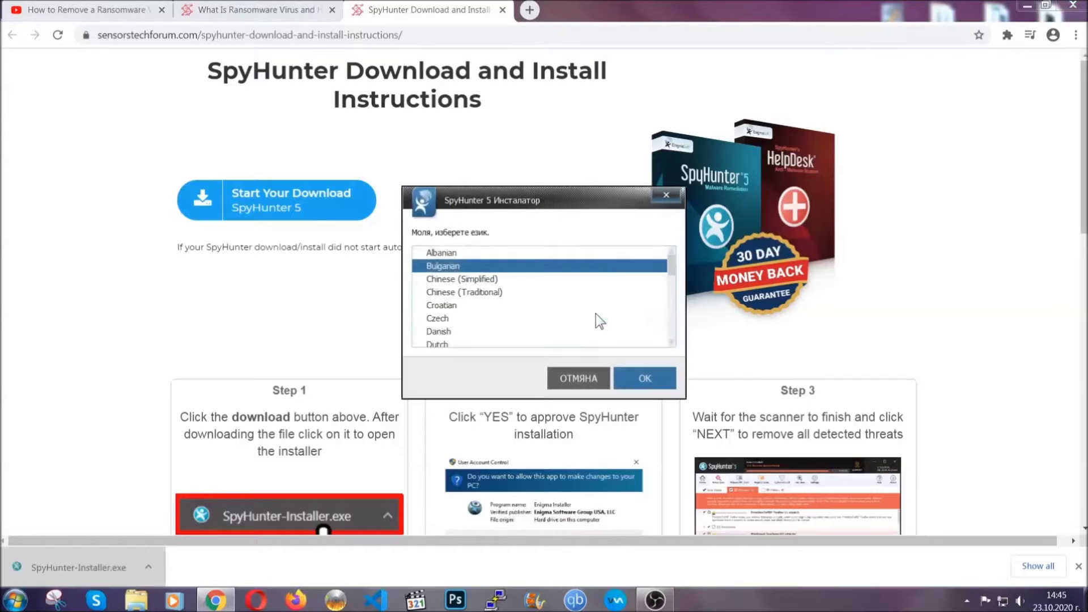
Install SpyHunter 5 with English as the language and the EULA accepted, then finish setup.
{"action": "scroll", "coordinate": [561, 313], "scroll_direction": "down", "scroll_amount": 2}
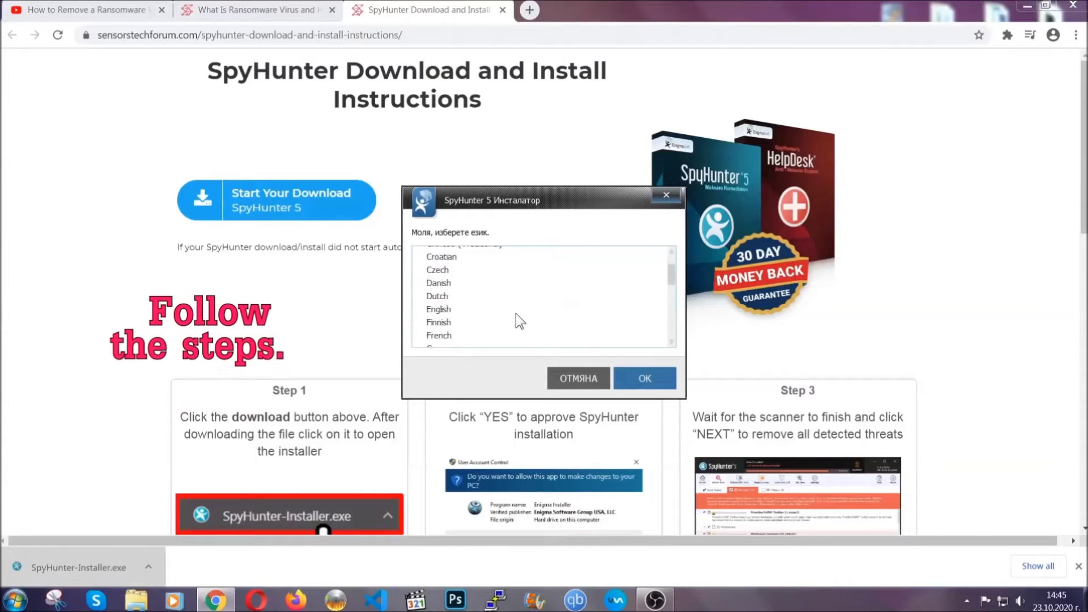
{"action": "left_click", "coordinate": [513, 310]}
{"action": "left_click", "coordinate": [640, 376]}
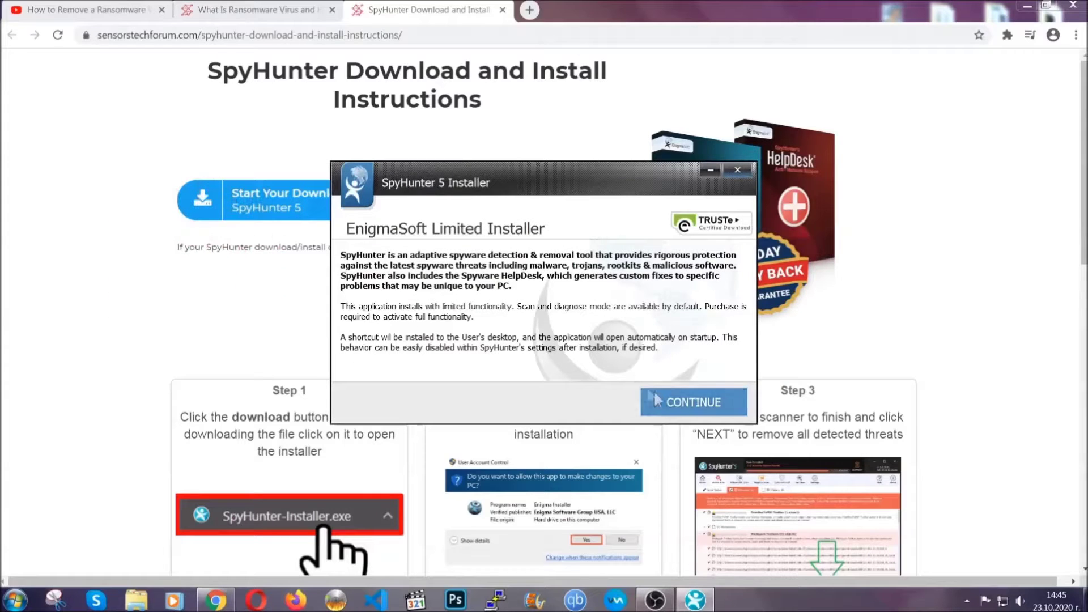
{"action": "left_click", "coordinate": [657, 400]}
{"action": "left_click", "coordinate": [624, 367]}
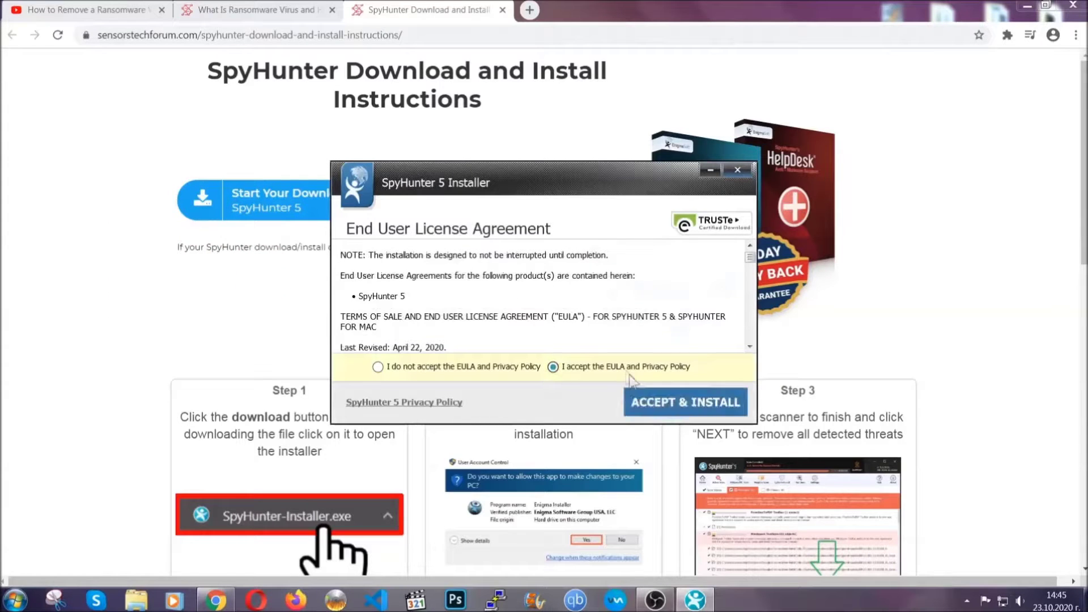
{"action": "left_click", "coordinate": [649, 401]}
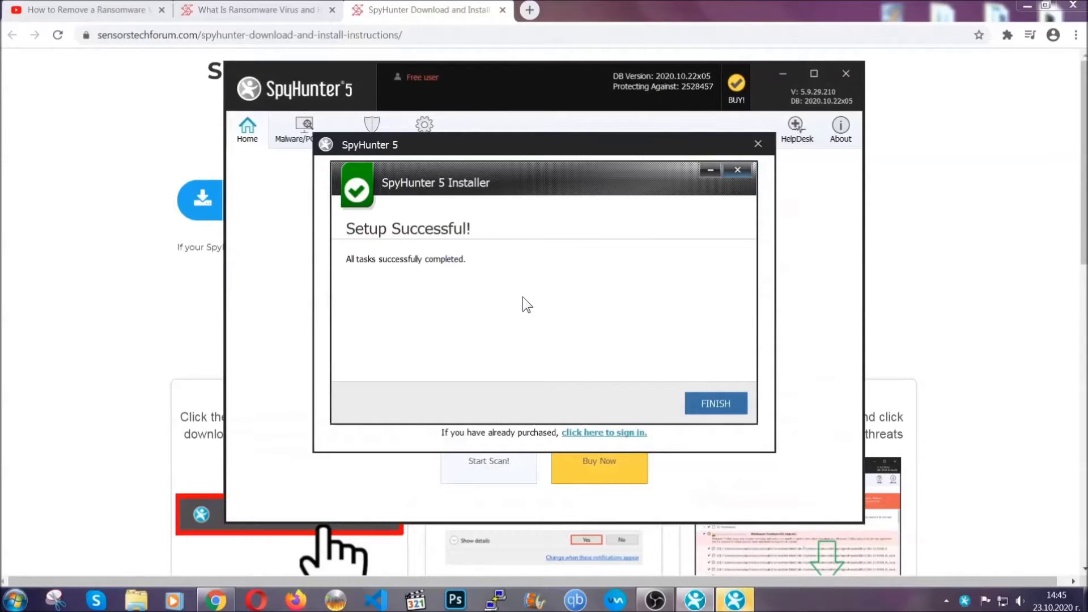
{"action": "left_click", "coordinate": [697, 405]}
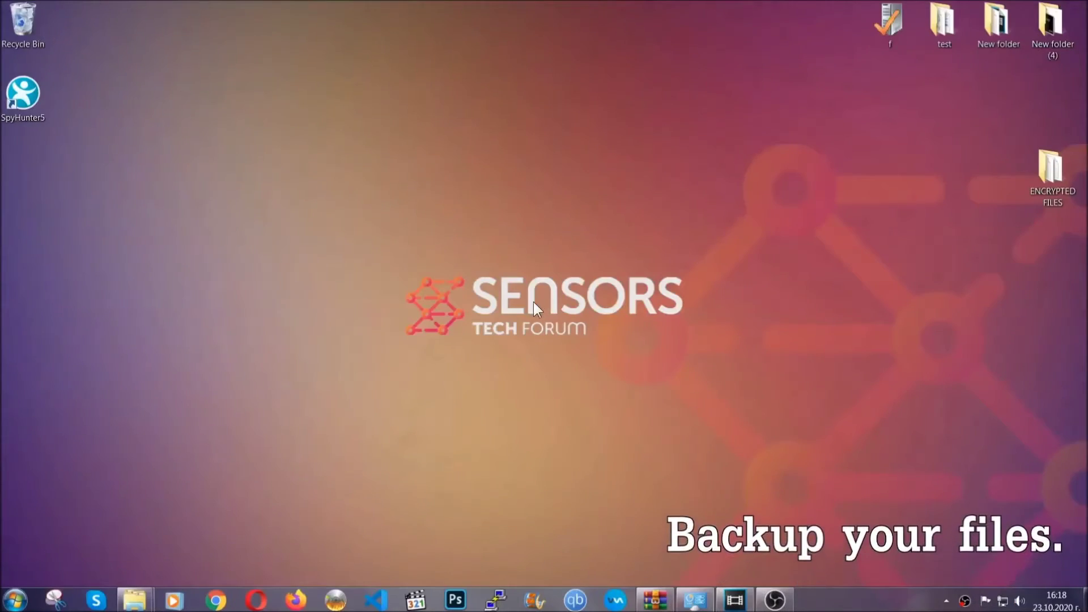
Copy all six encrypted .efji files from the ENCRYPTED FILES folder.
{"action": "double_click", "coordinate": [1045, 174]}
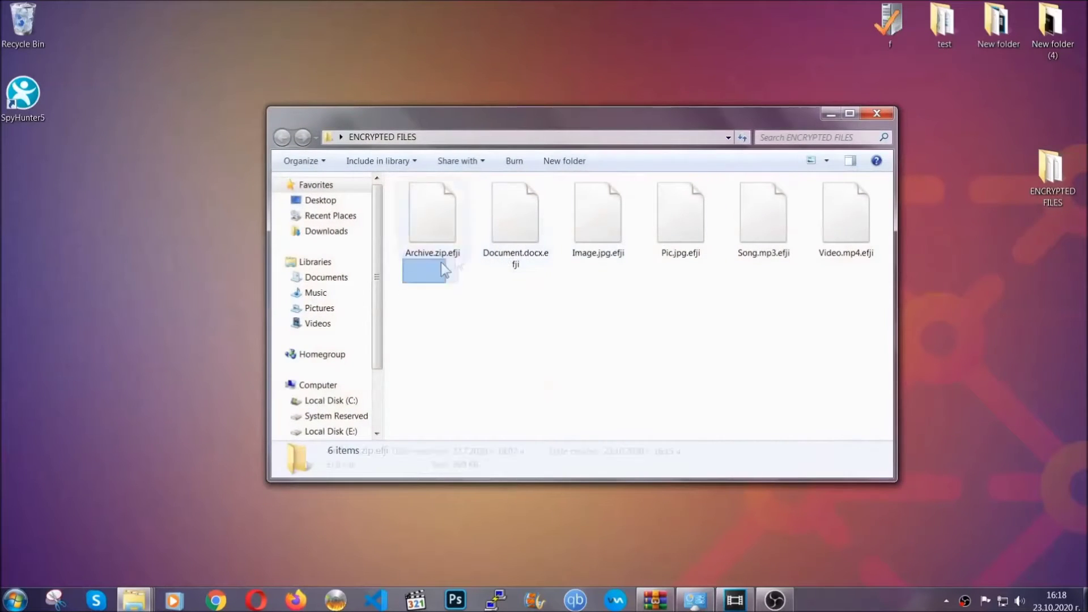
{"action": "left_click_drag", "start_coordinate": [442, 263], "coordinate": [851, 201]}
{"action": "right_click", "coordinate": [851, 202]}
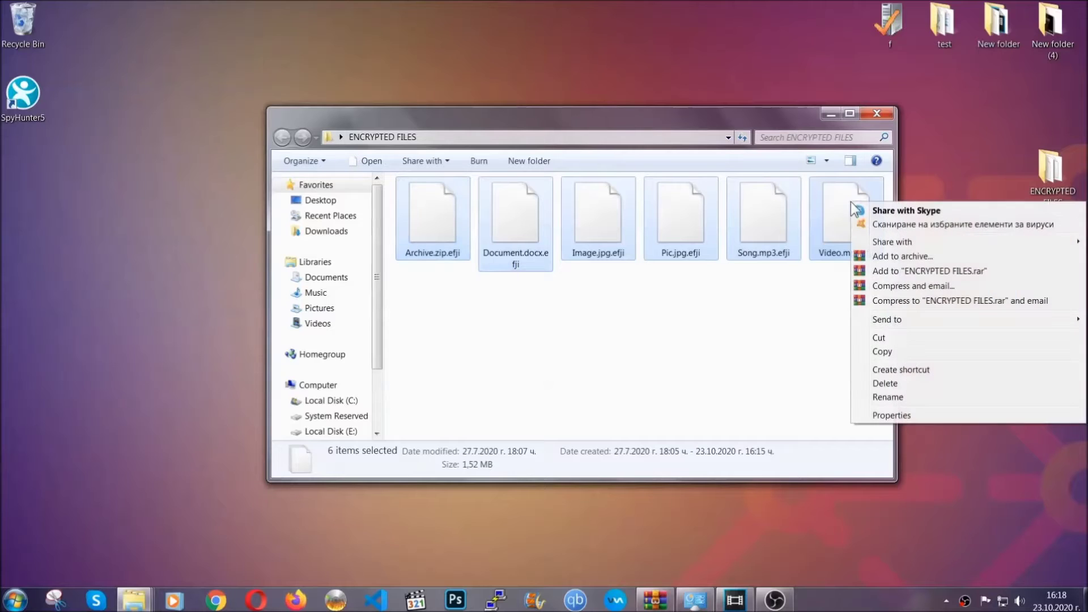
{"action": "left_click", "coordinate": [881, 352]}
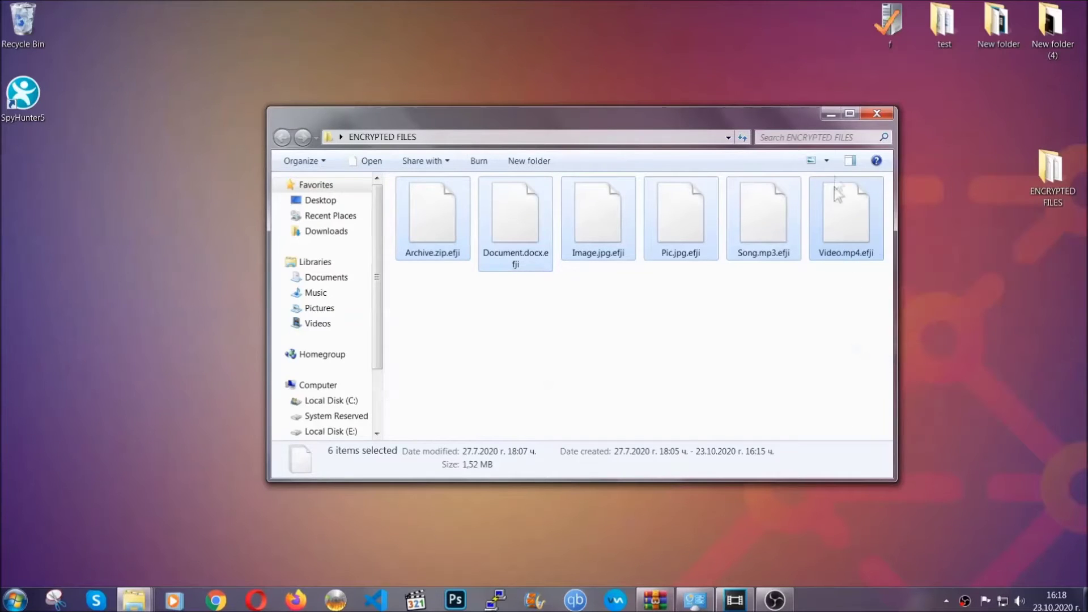
{"action": "left_click", "coordinate": [831, 113]}
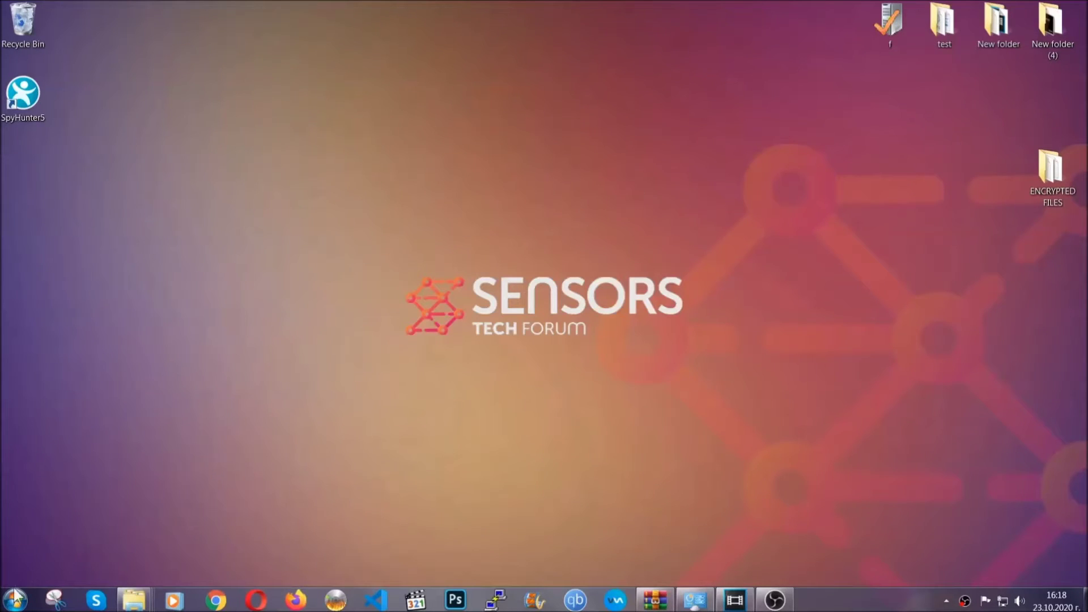
Paste the copied files onto FLASH DRIVE (H:) and close its window.
{"action": "left_click", "coordinate": [14, 599]}
{"action": "left_click", "coordinate": [208, 426]}
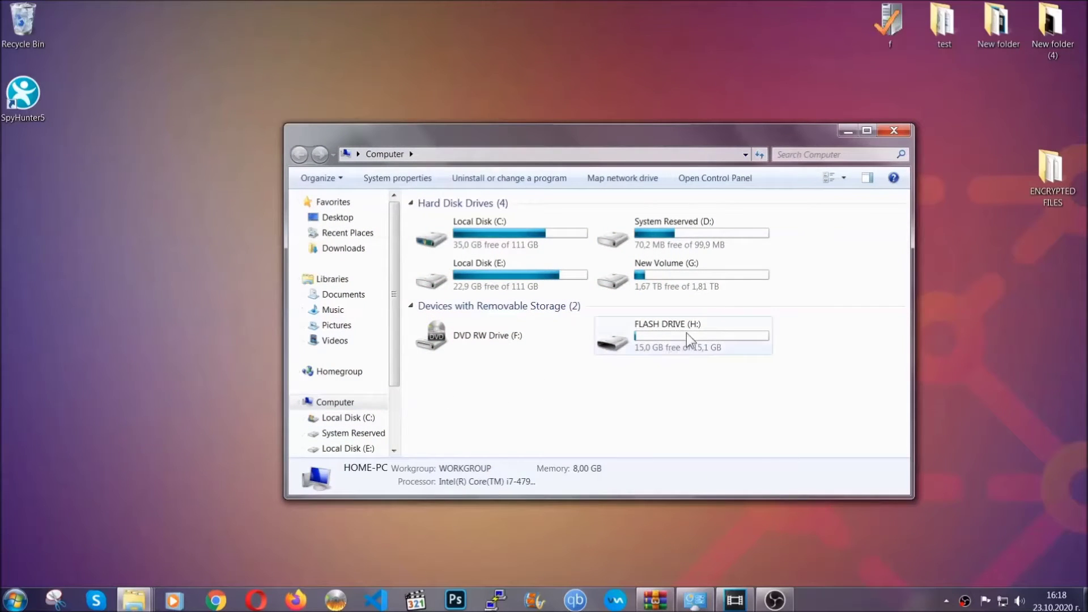
{"action": "double_click", "coordinate": [685, 332]}
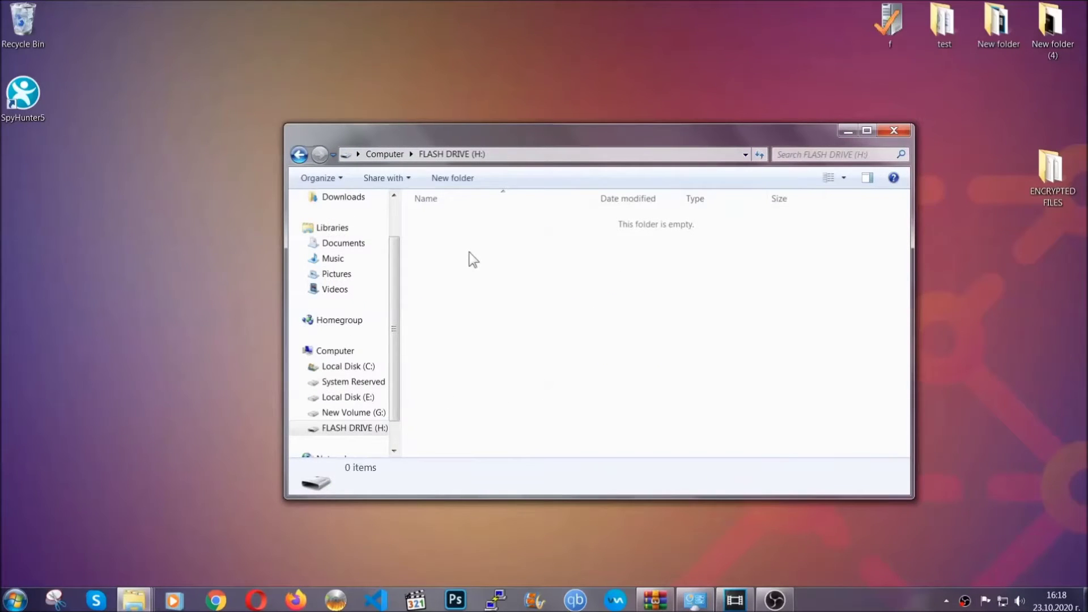
{"action": "right_click", "coordinate": [470, 255]}
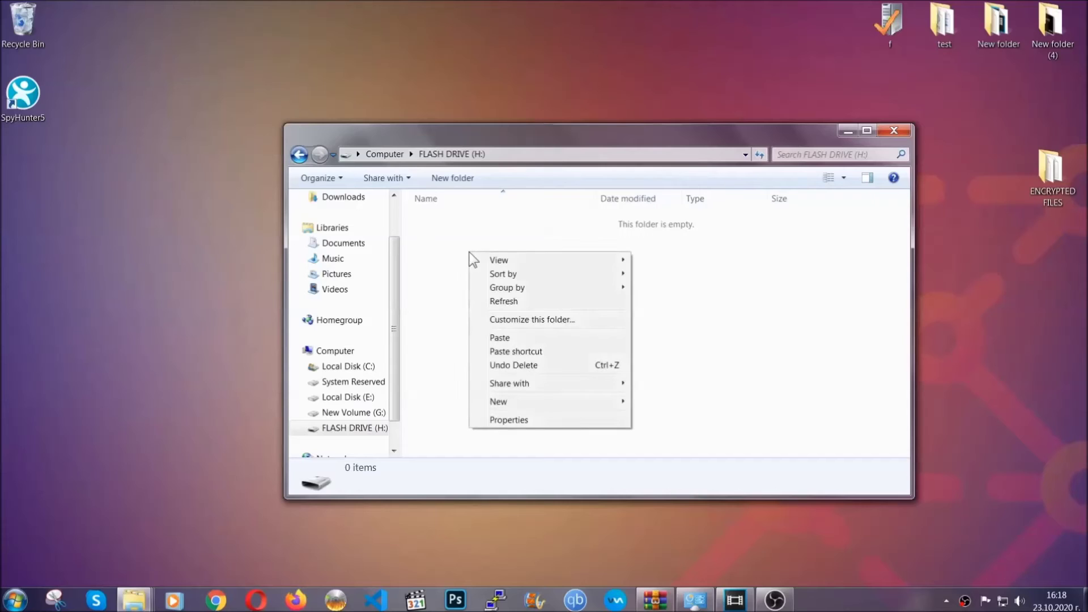
{"action": "left_click", "coordinate": [495, 338]}
{"action": "left_click", "coordinate": [495, 339]}
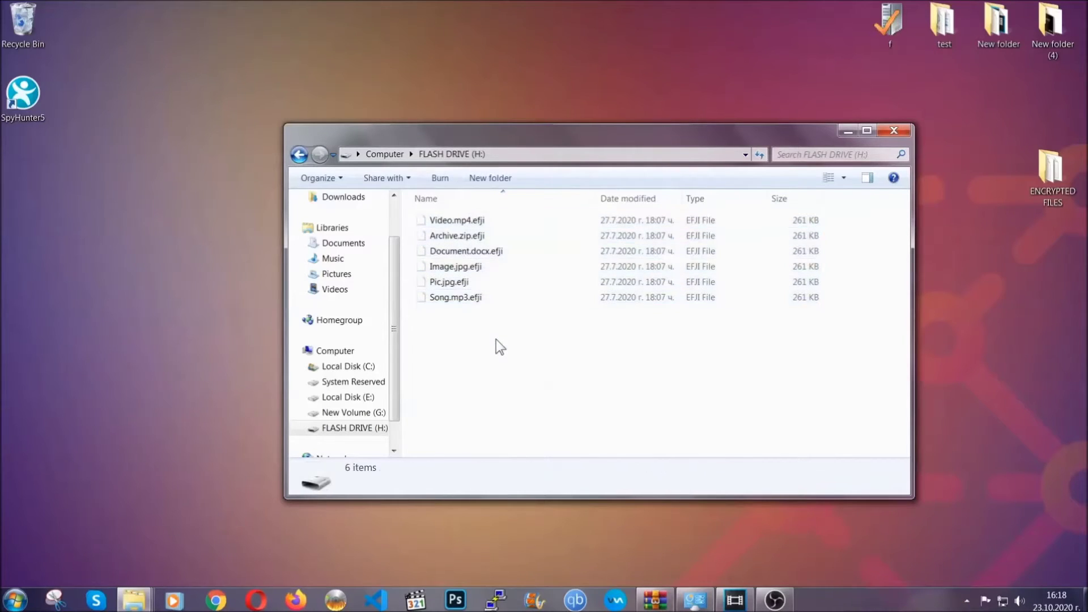
{"action": "left_click", "coordinate": [895, 131]}
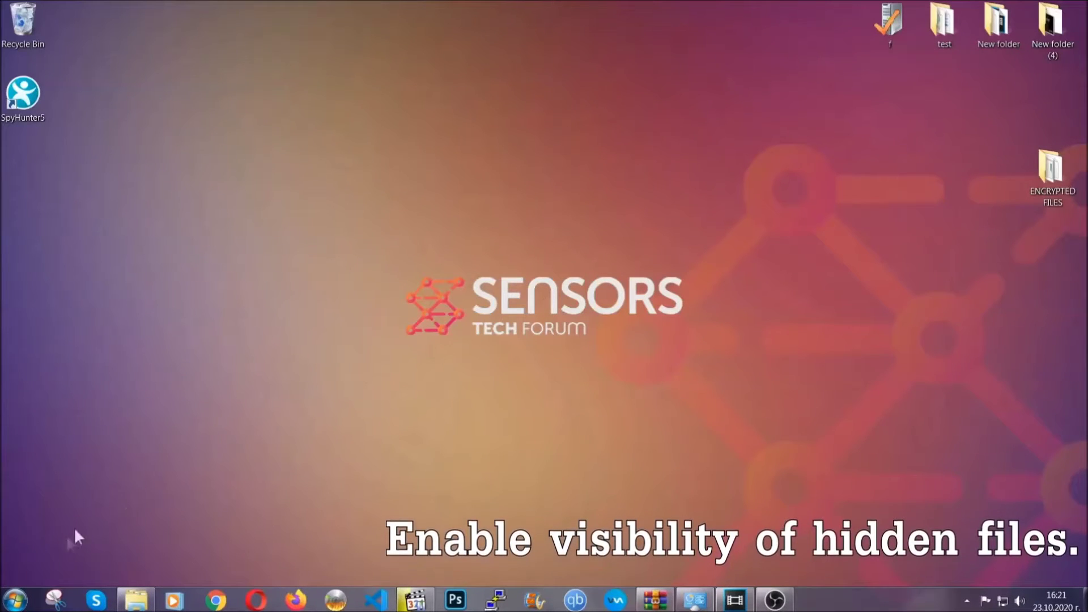
Find 'hidden files and folders' in Start search and enable Show hidden files, folders, and drives.
{"action": "left_click", "coordinate": [15, 600]}
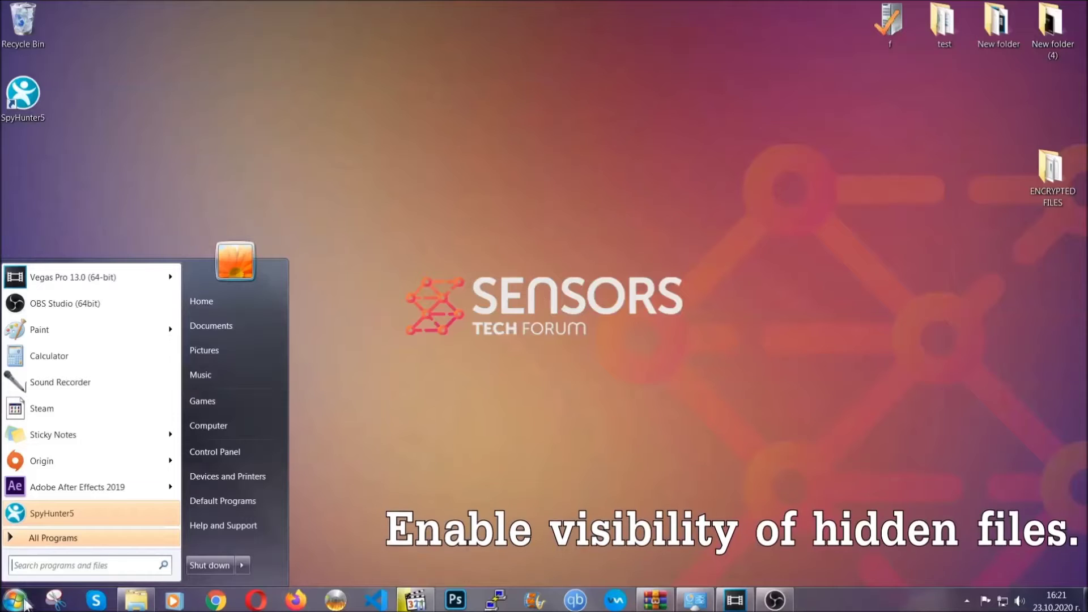
{"action": "left_click", "coordinate": [45, 561]}
{"action": "type", "text": "showh"}
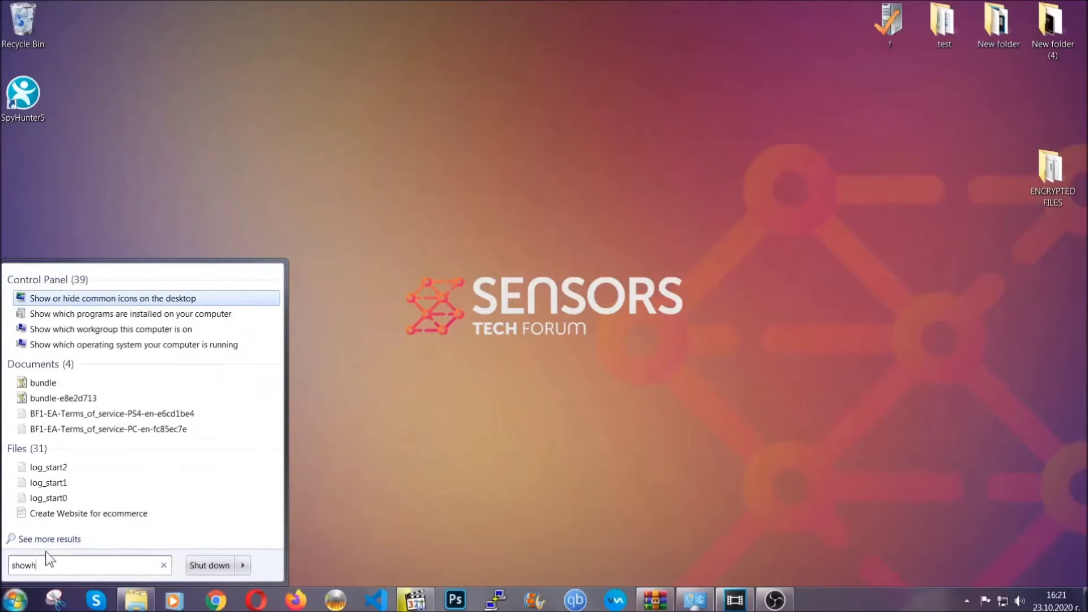
{"action": "key", "text": "BackSpace"}
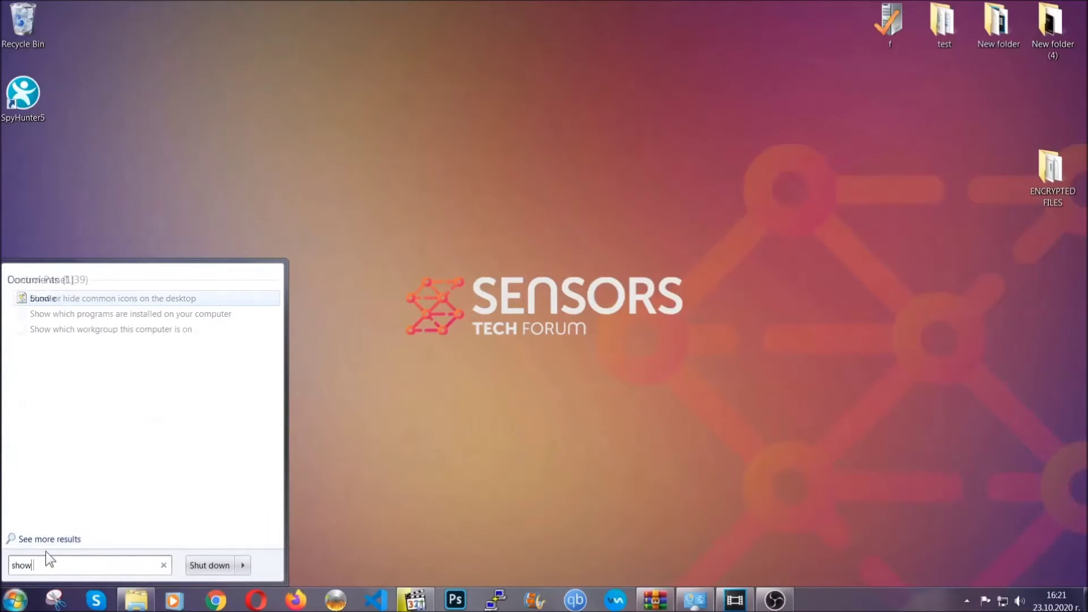
{"action": "type", "text": "hidden files and folders"}
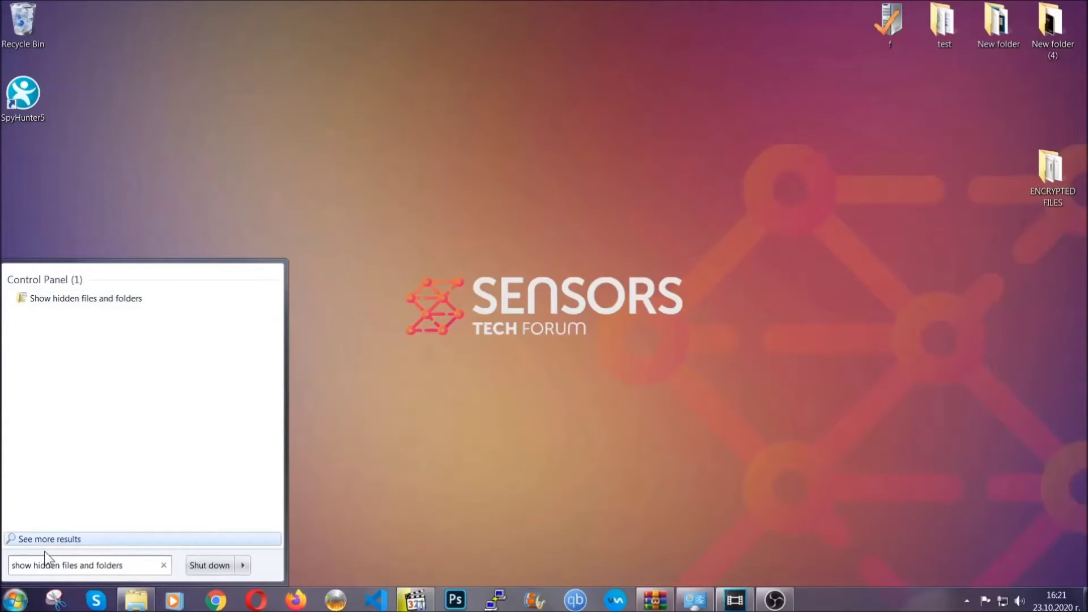
{"action": "left_click", "coordinate": [128, 301]}
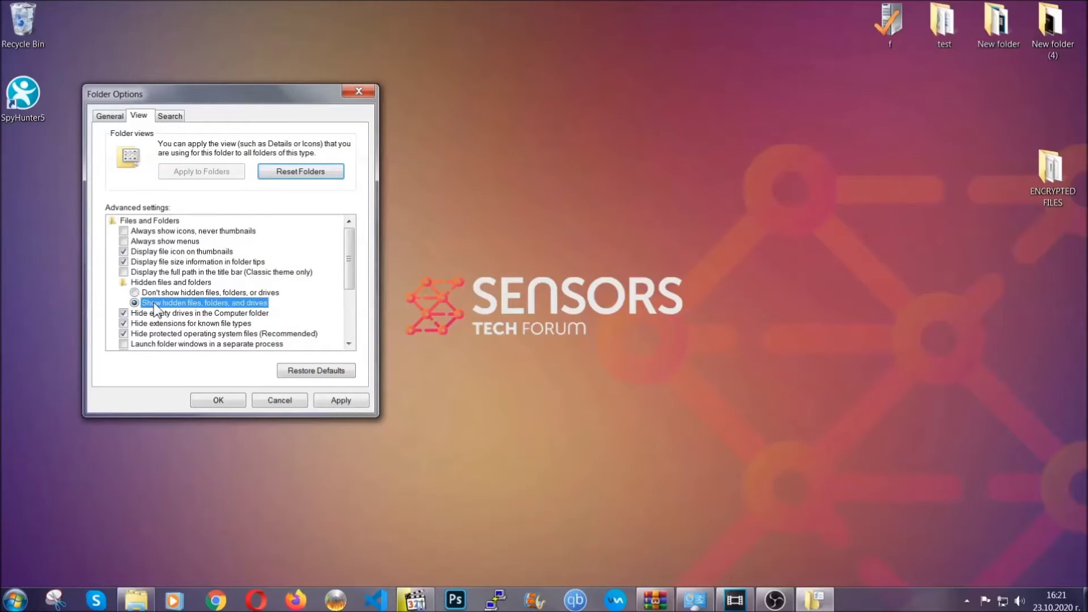
{"action": "left_click", "coordinate": [337, 403]}
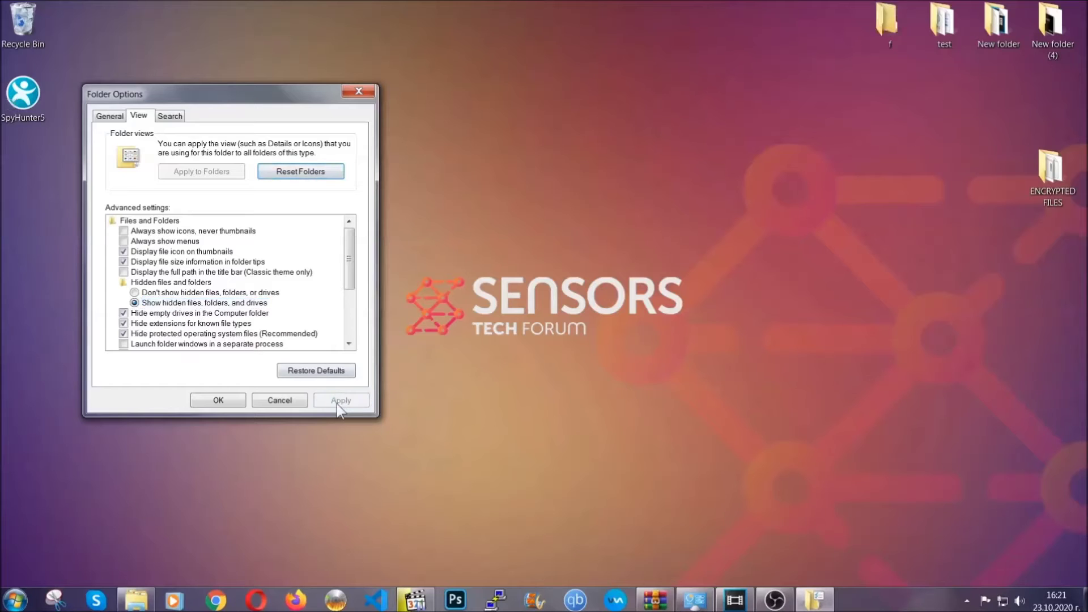
{"action": "left_click", "coordinate": [214, 400]}
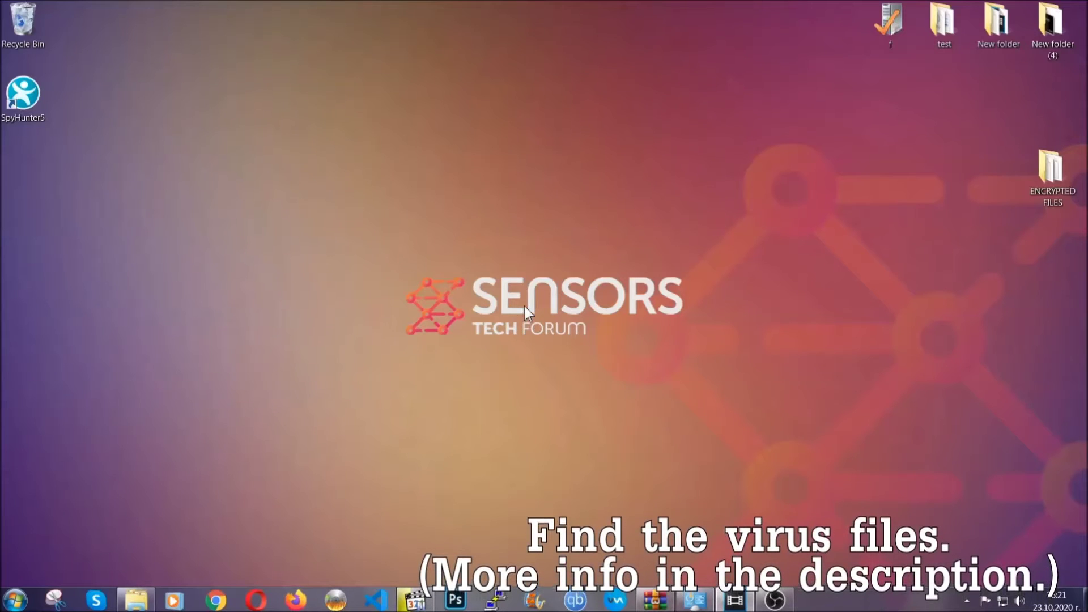
Search Computer for 'fileextension:exe Example Vir' to locate the virus executable.
{"action": "left_click", "coordinate": [15, 600]}
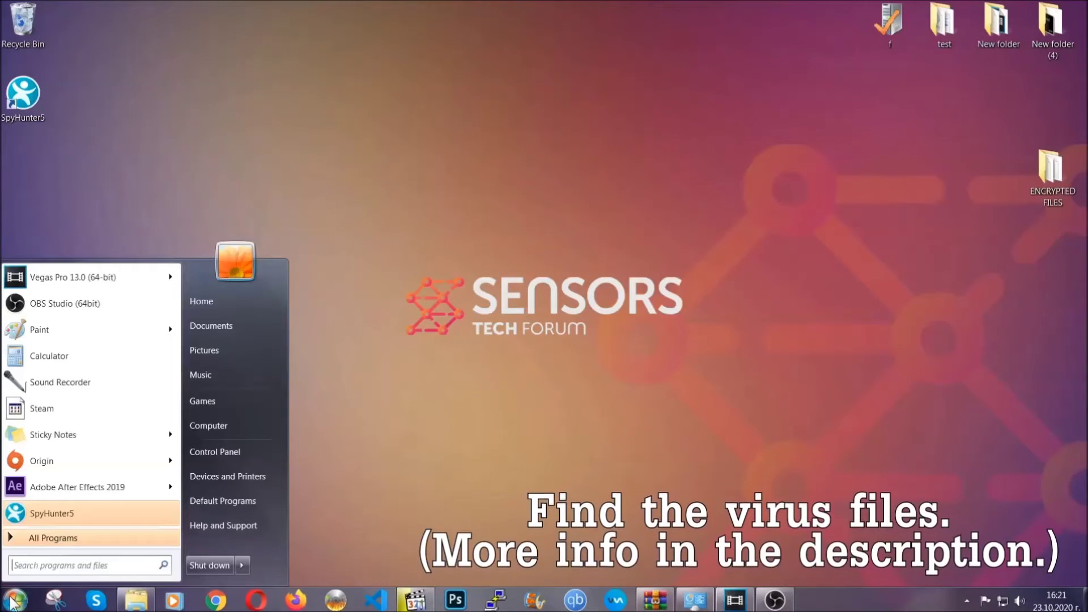
{"action": "left_click", "coordinate": [223, 425]}
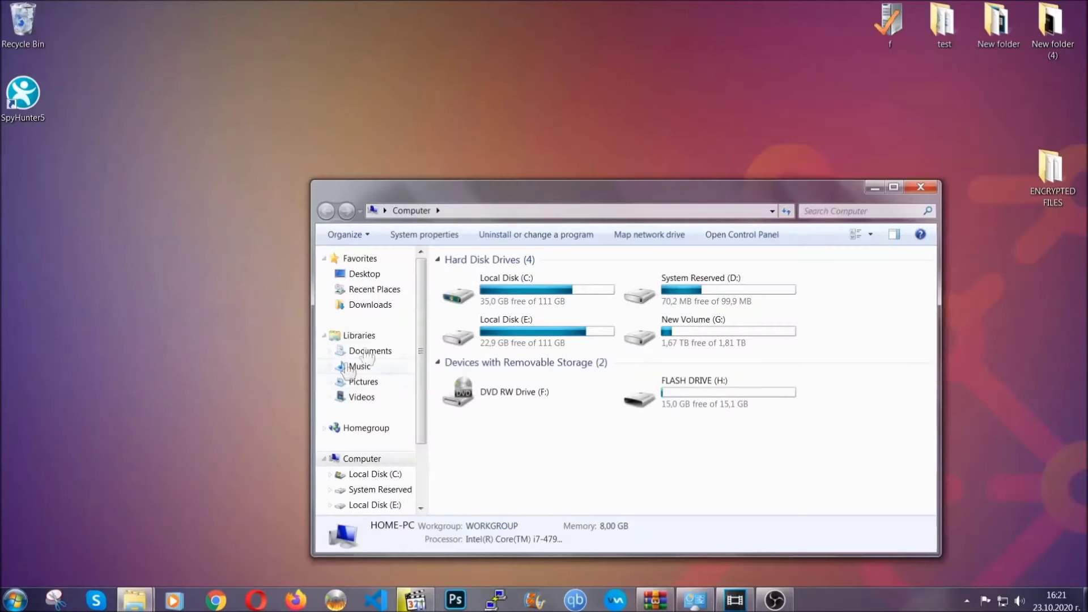
{"action": "left_click_drag", "start_coordinate": [591, 199], "coordinate": [520, 151]}
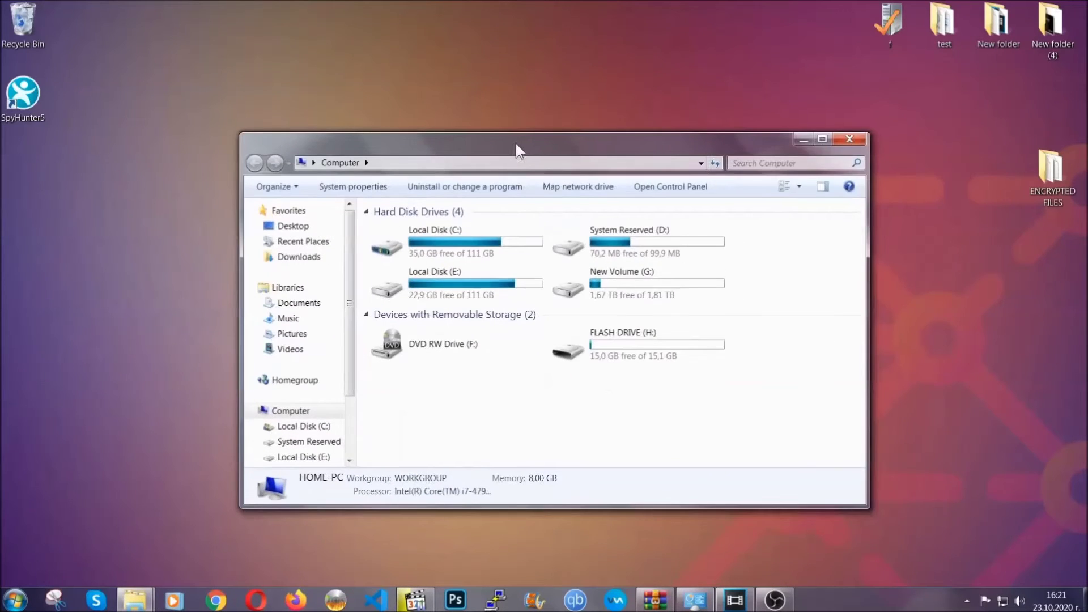
{"action": "left_click", "coordinate": [739, 163]}
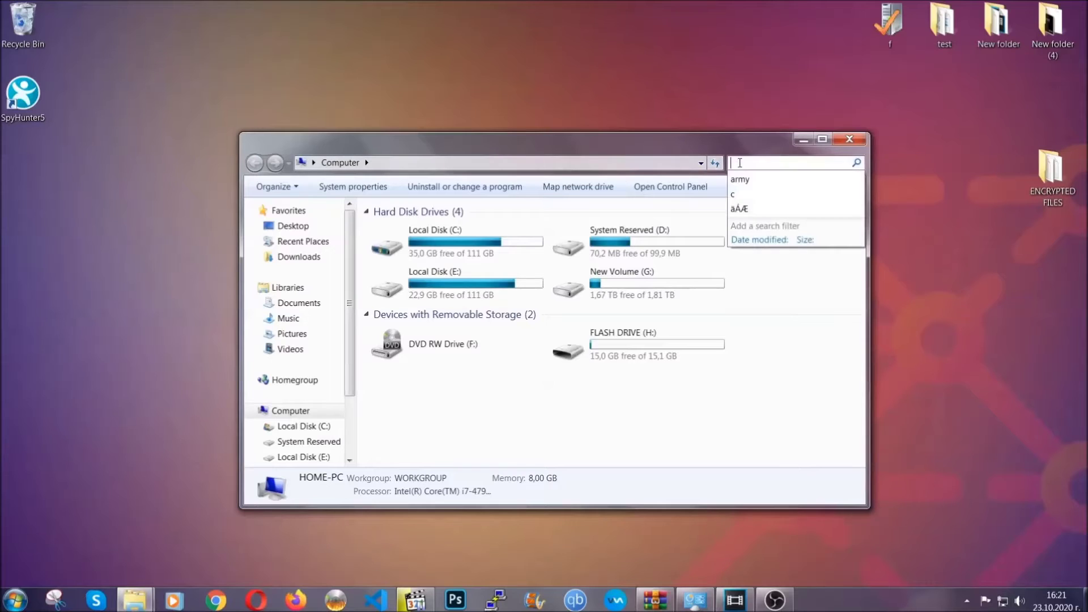
{"action": "type", "text": "file"}
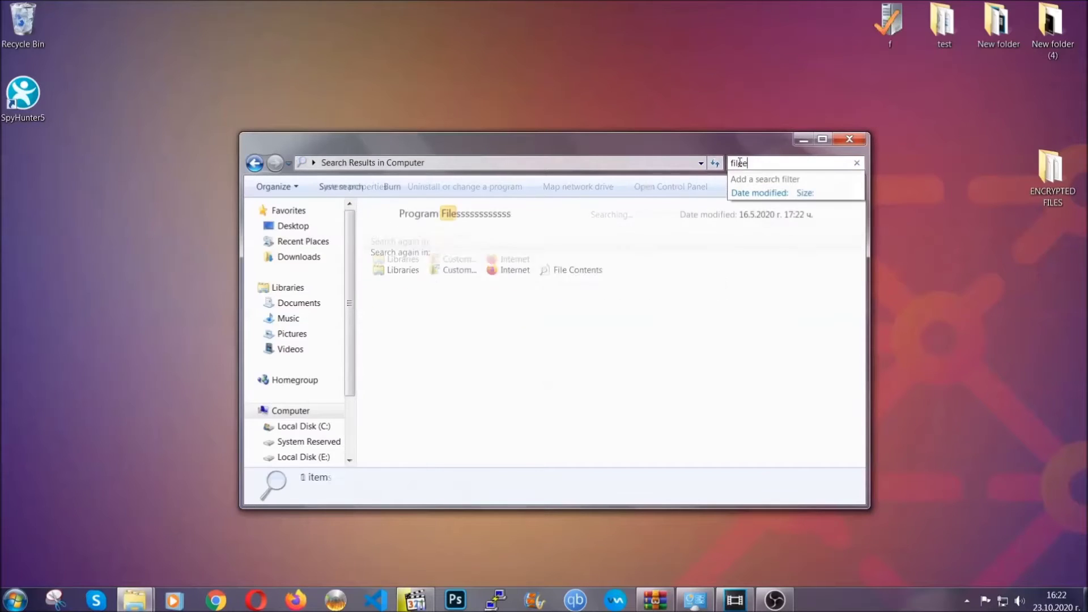
{"action": "type", "text": "extension:exe "}
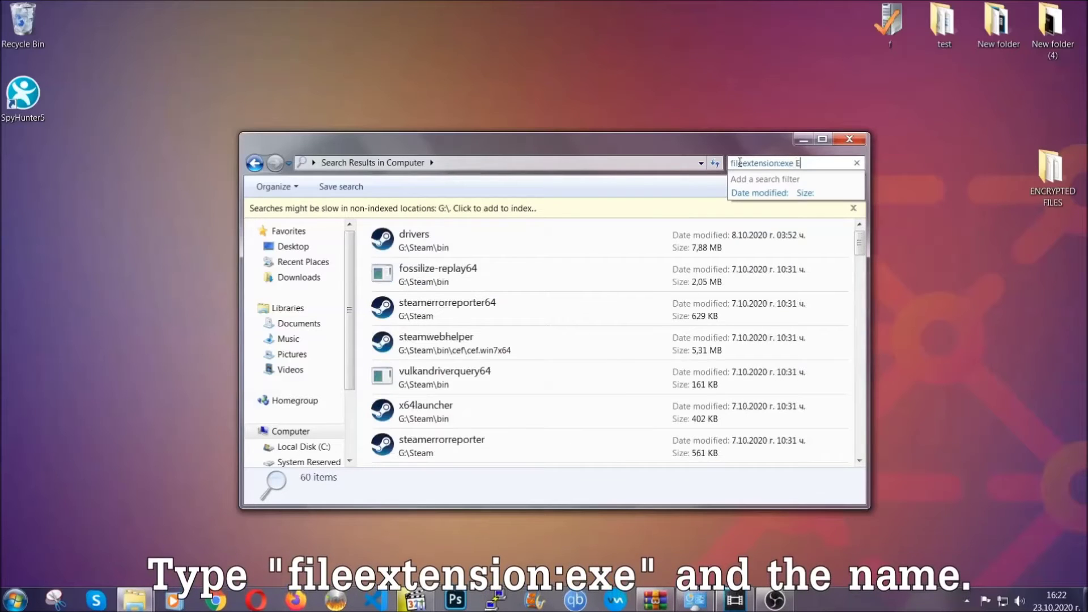
{"action": "type", "text": "Example Virus Name"}
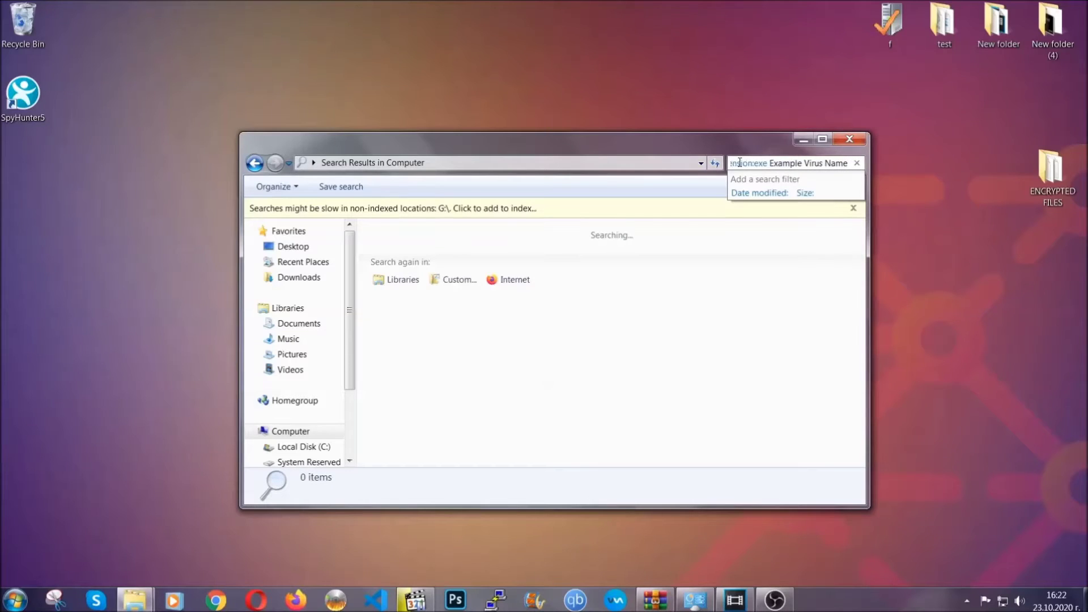
{"action": "key", "text": "Return"}
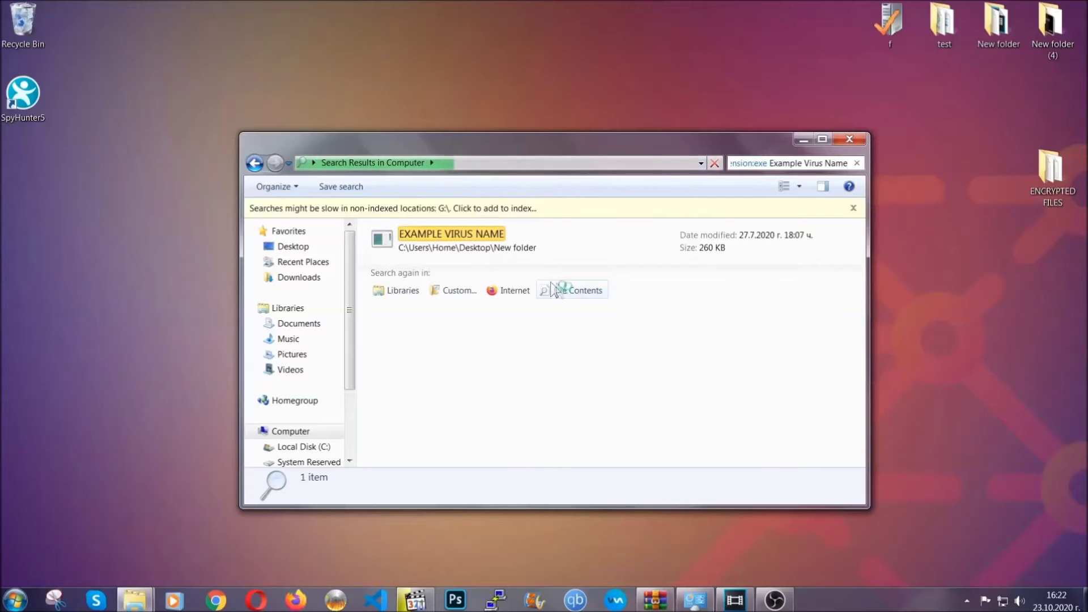
Delete the EXAMPLE VIRUS NAME result to the Recycle Bin and close the search window.
{"action": "left_click", "coordinate": [476, 232]}
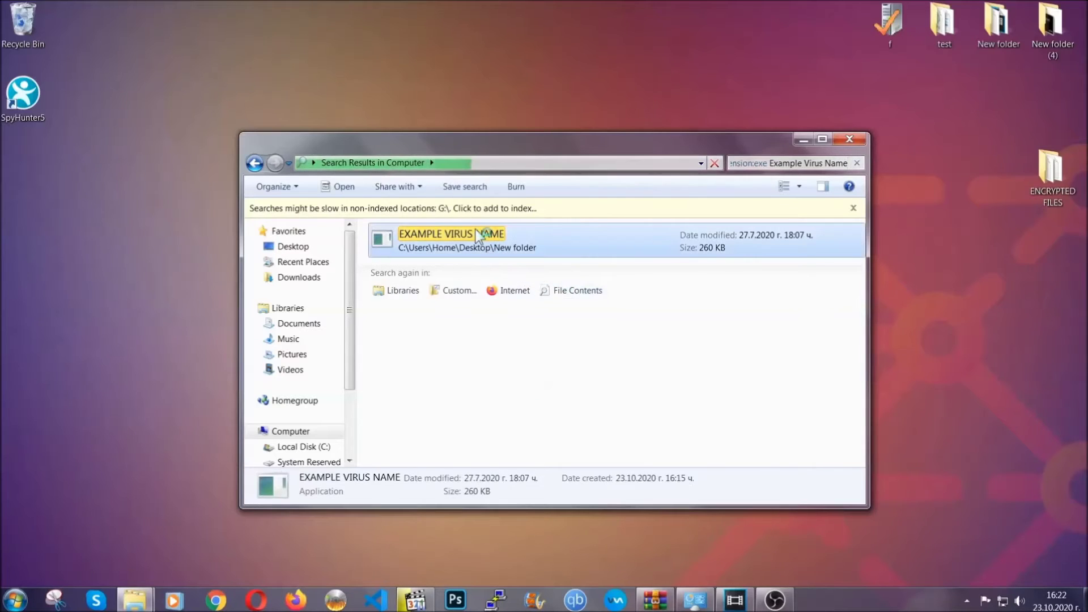
{"action": "right_click", "coordinate": [476, 232]}
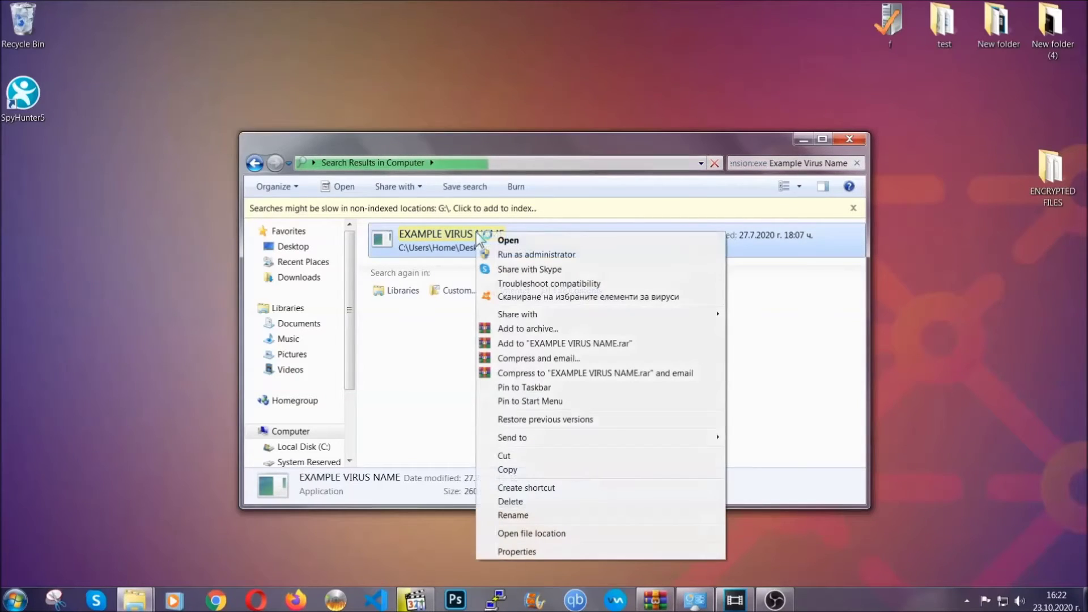
{"action": "left_click", "coordinate": [525, 501]}
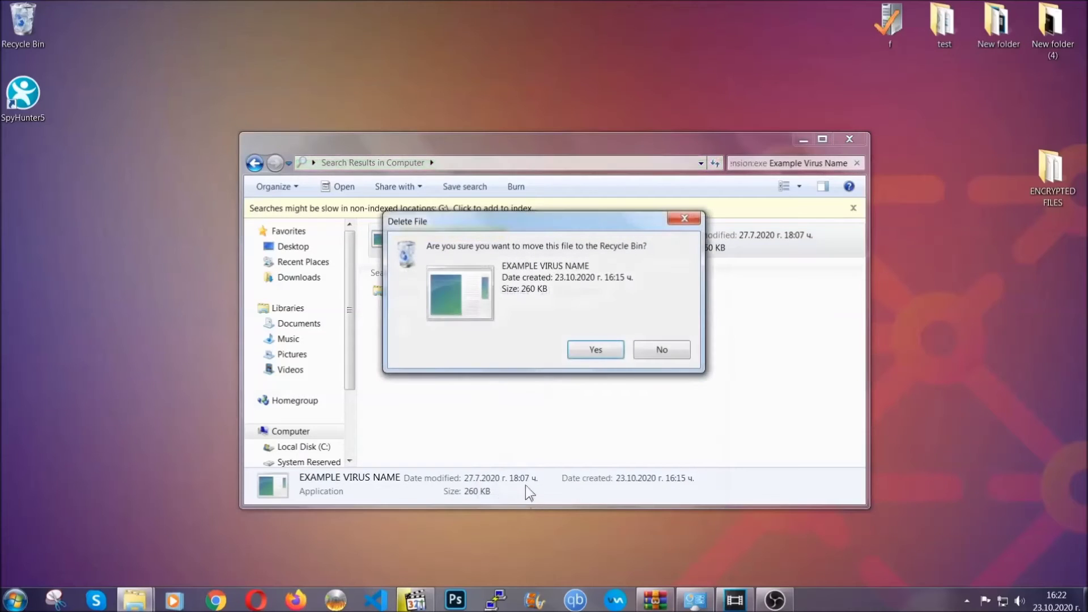
{"action": "left_click", "coordinate": [594, 351]}
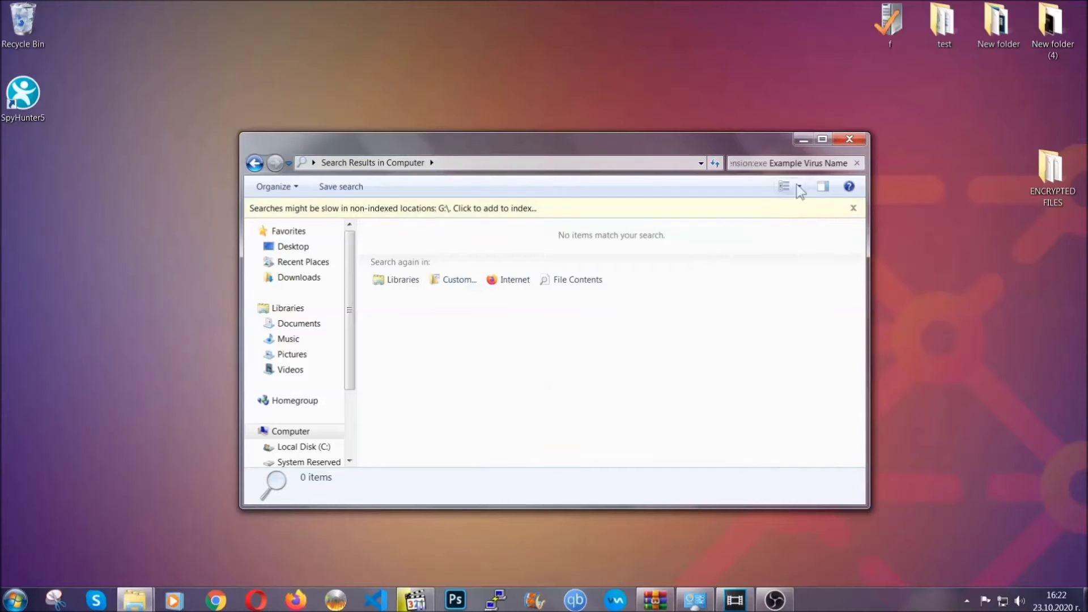
{"action": "left_click", "coordinate": [850, 140]}
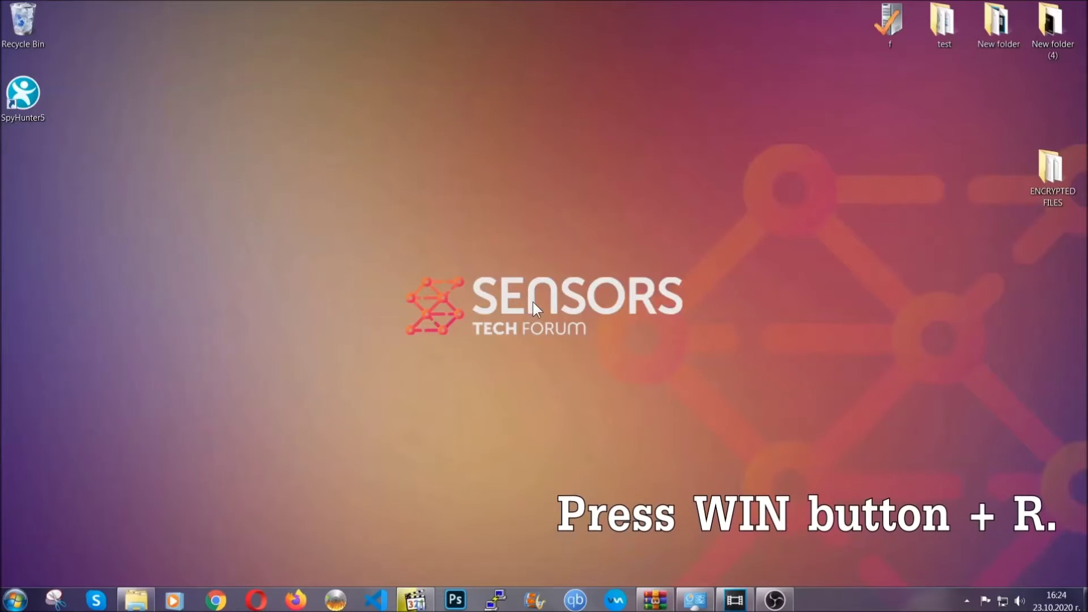
Replace cmd with REGEDIT in the Run box and run it.
{"action": "key", "text": "super+r"}
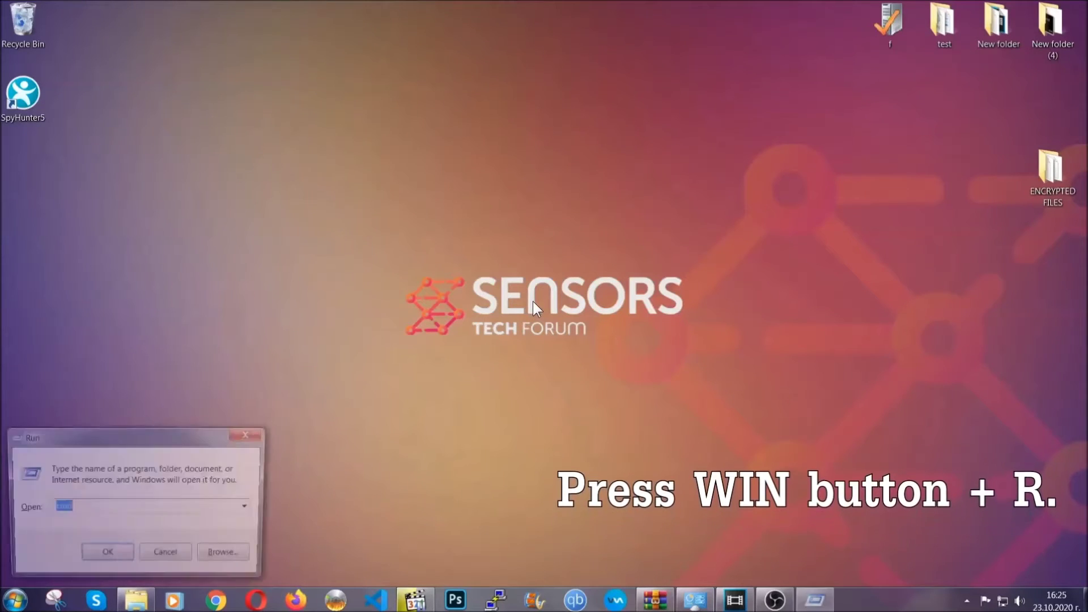
{"action": "left_click", "coordinate": [119, 510]}
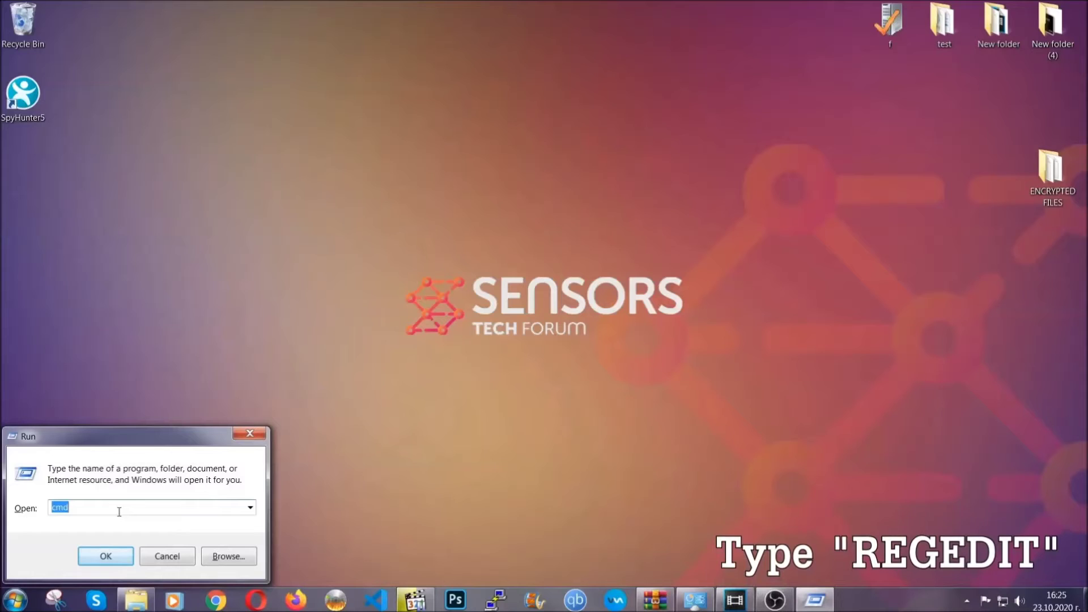
{"action": "left_click_drag", "start_coordinate": [103, 515], "coordinate": [14, 512]}
{"action": "type", "text": "RE"}
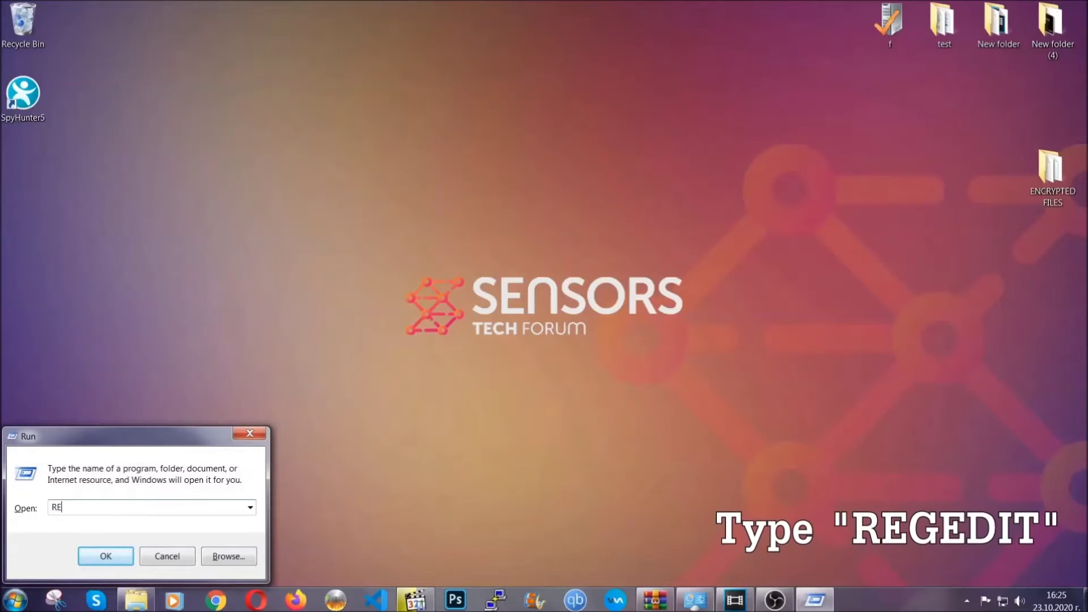
{"action": "type", "text": "GEDIT"}
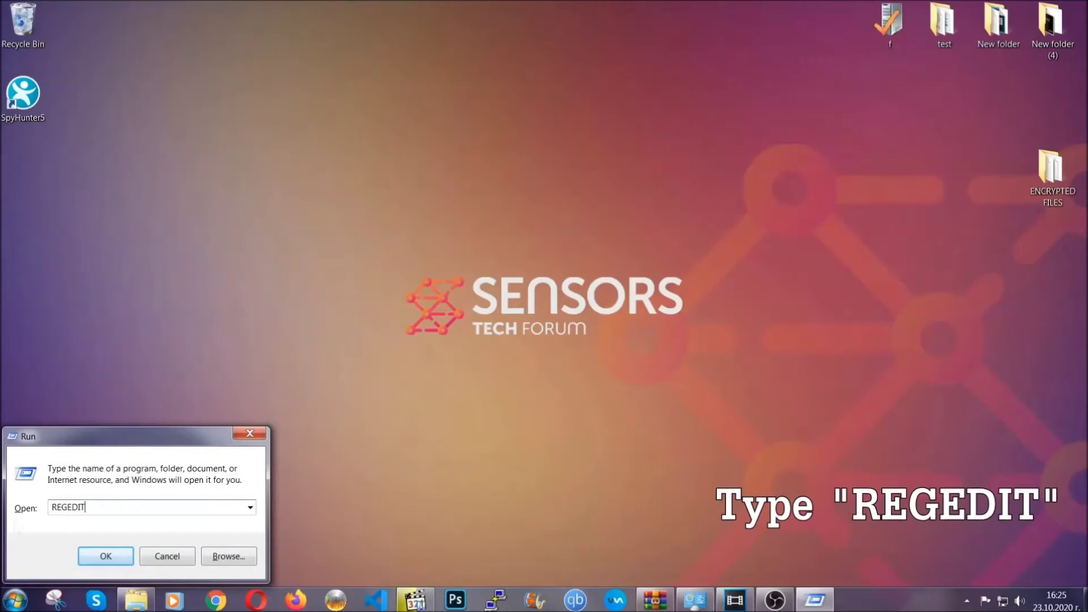
{"action": "left_click", "coordinate": [93, 553]}
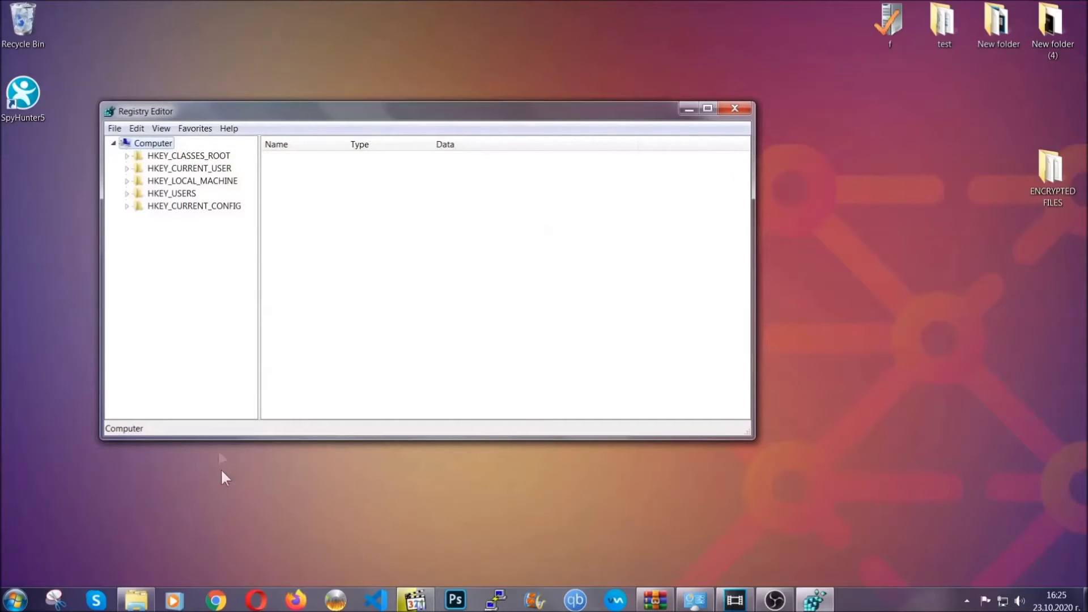
Export the entire registry to the desktop as BACKUP.
{"action": "left_click", "coordinate": [114, 129]}
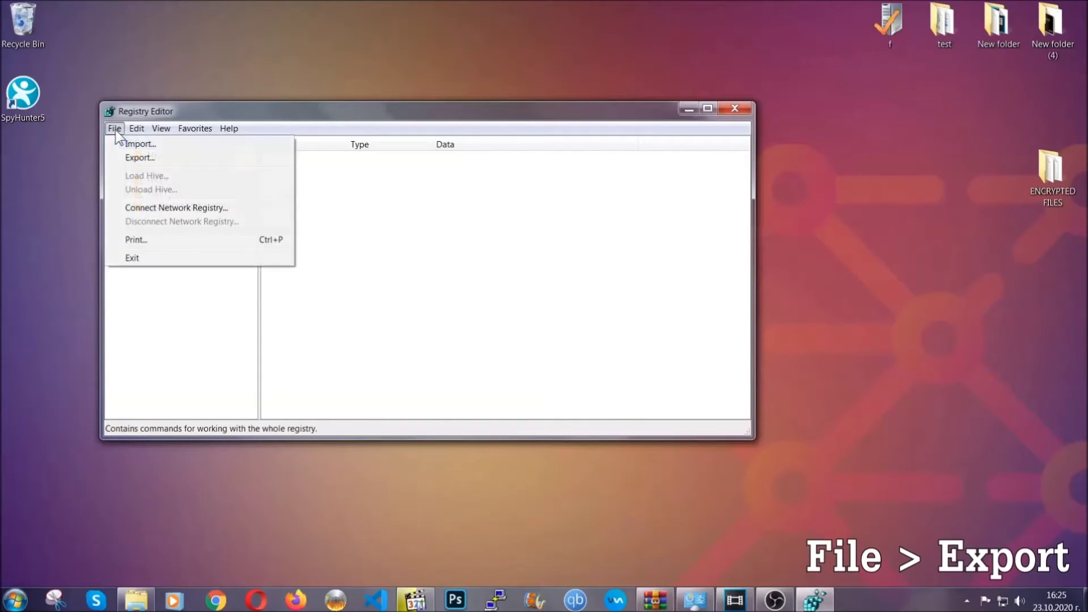
{"action": "left_click", "coordinate": [141, 156]}
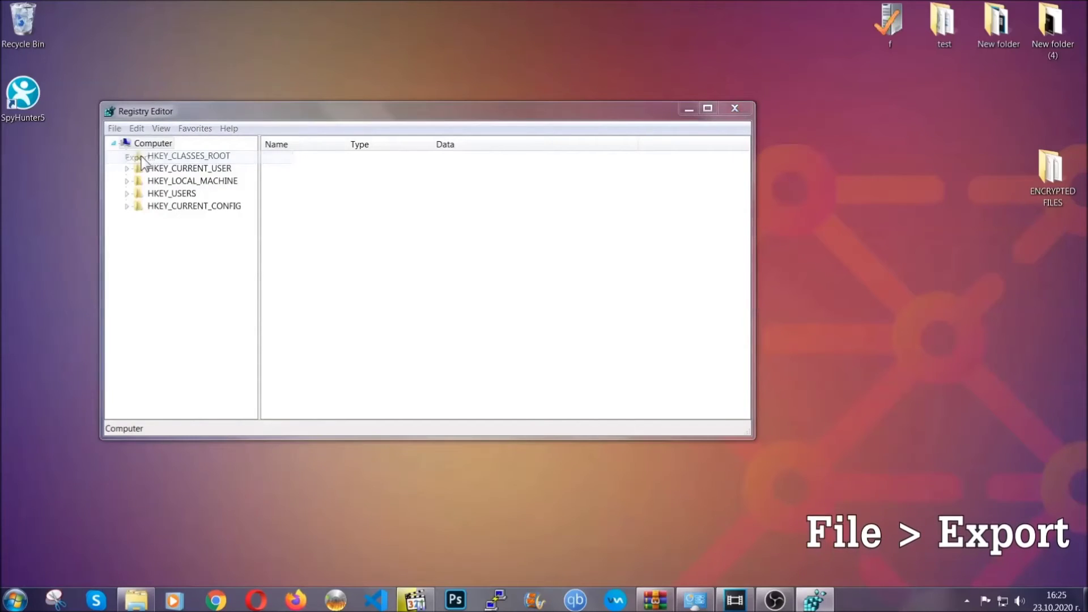
{"action": "left_click", "coordinate": [141, 240]}
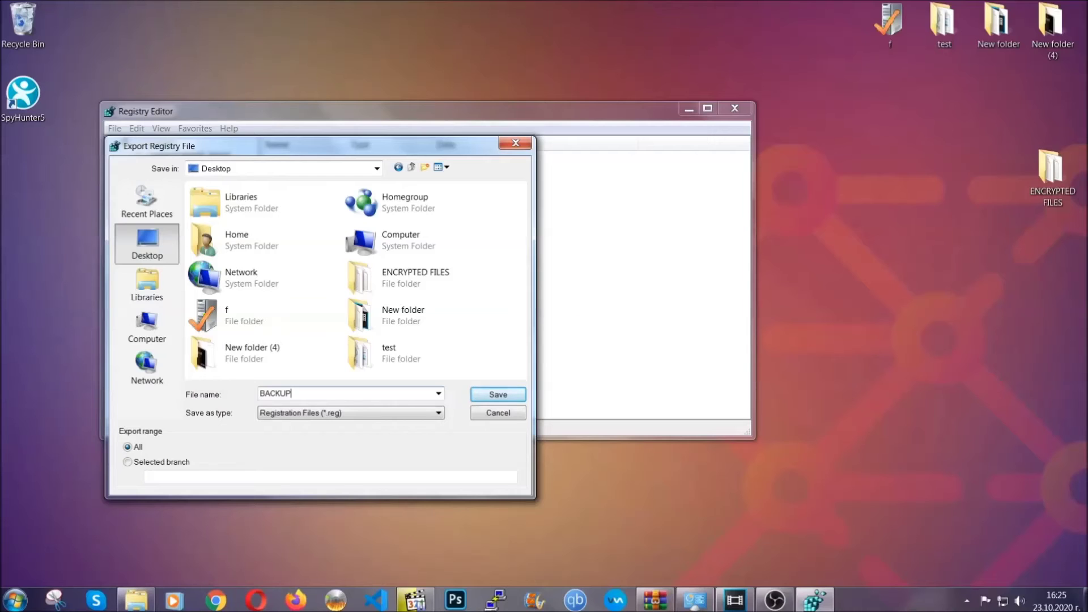
{"action": "left_click", "coordinate": [491, 395]}
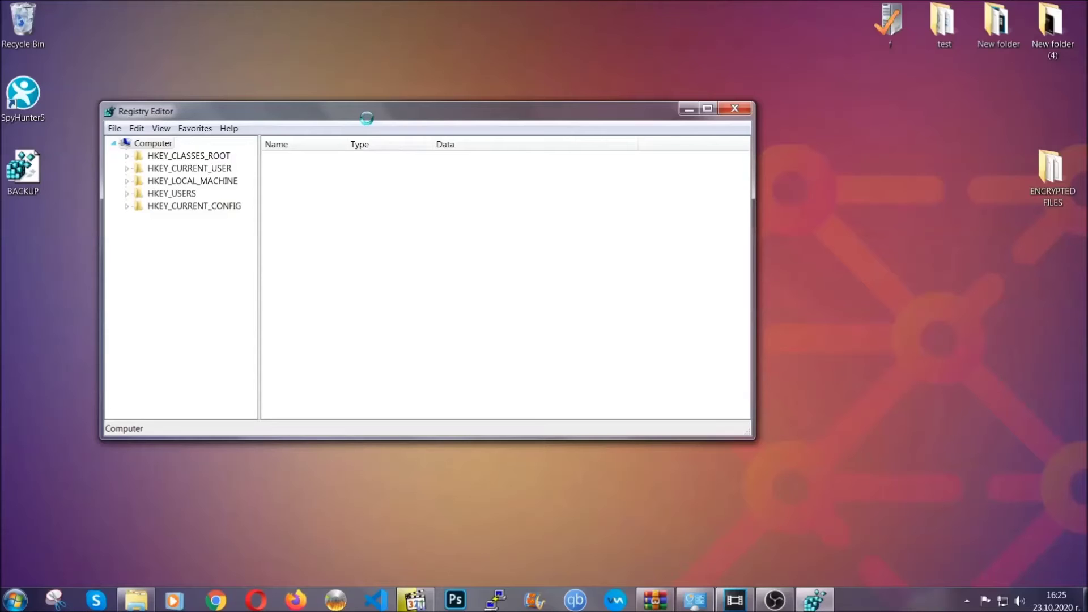
{"action": "left_click_drag", "start_coordinate": [367, 119], "coordinate": [474, 154]}
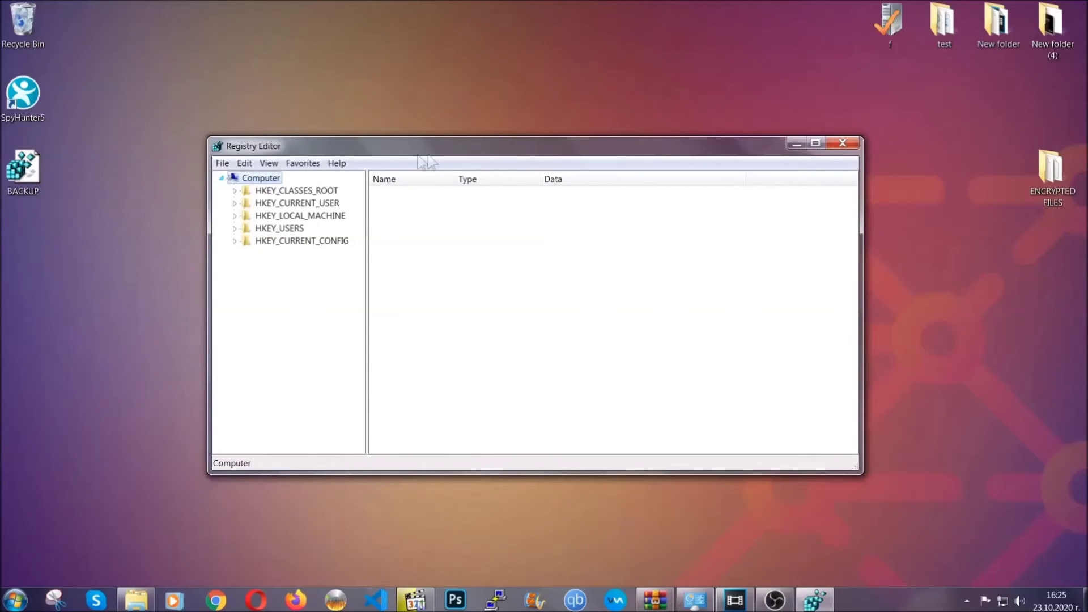
Search registry keys for RunOnce, landing on HKEY_CURRENT_USER\...\CurrentVersion\RunOnce.
{"action": "left_click", "coordinate": [221, 163]}
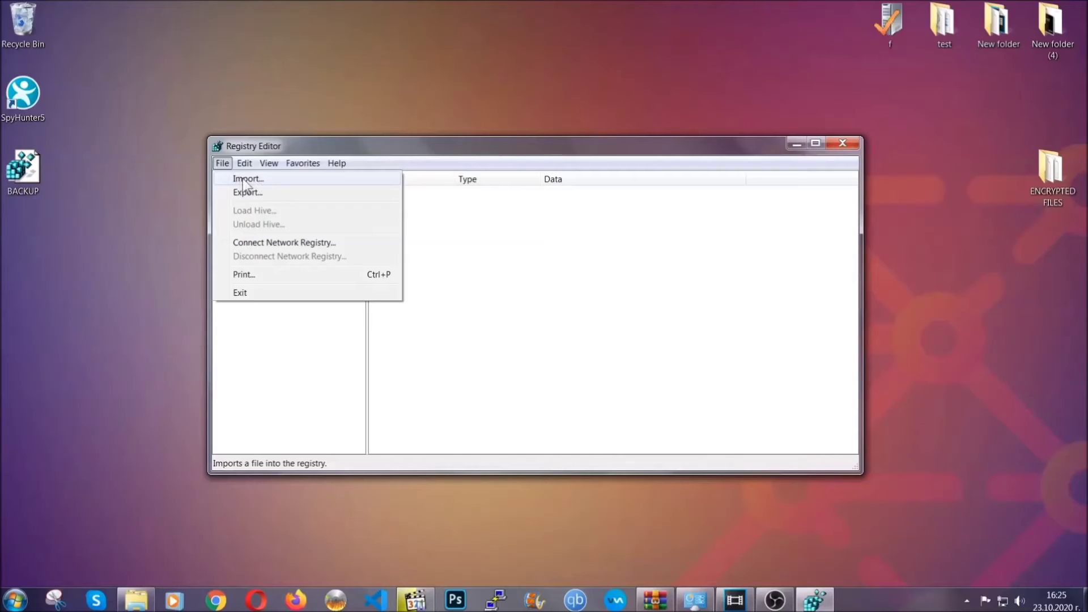
{"action": "left_click", "coordinate": [223, 164]}
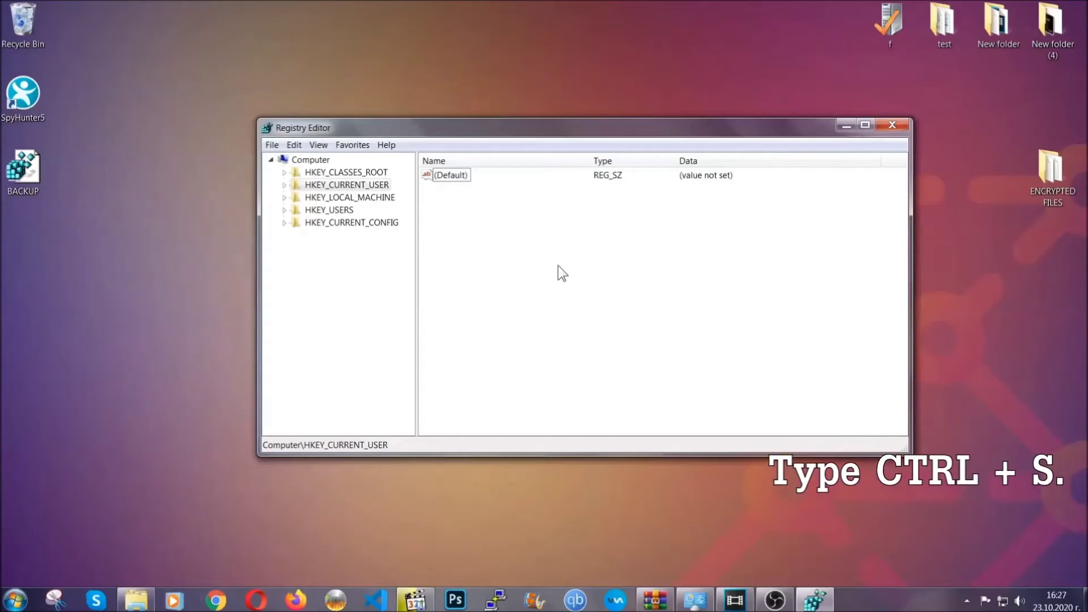
{"action": "key", "text": "ctrl+f"}
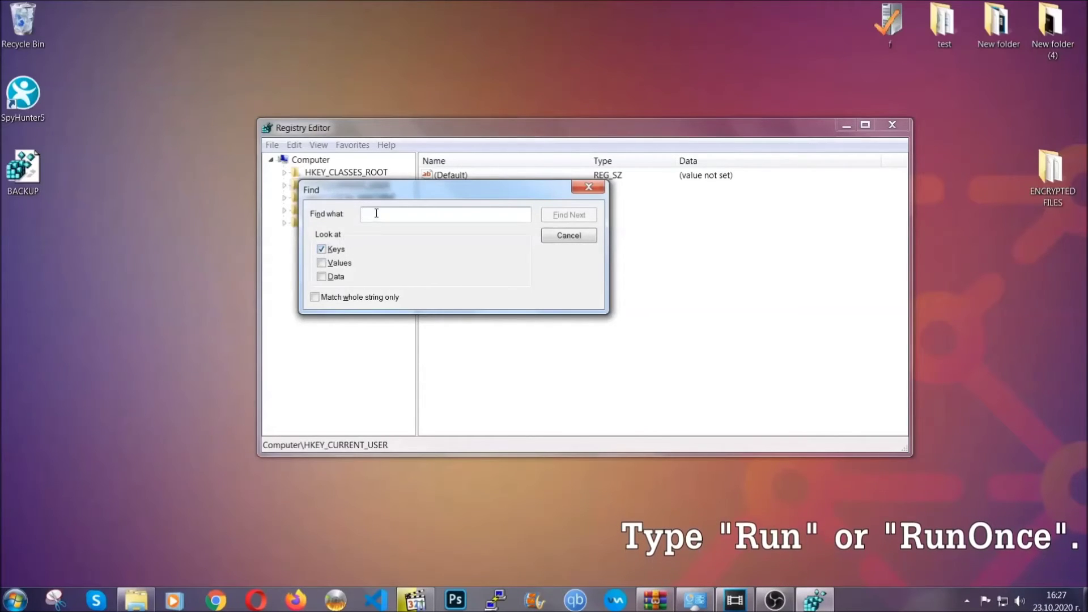
{"action": "type", "text": "RunOnce"}
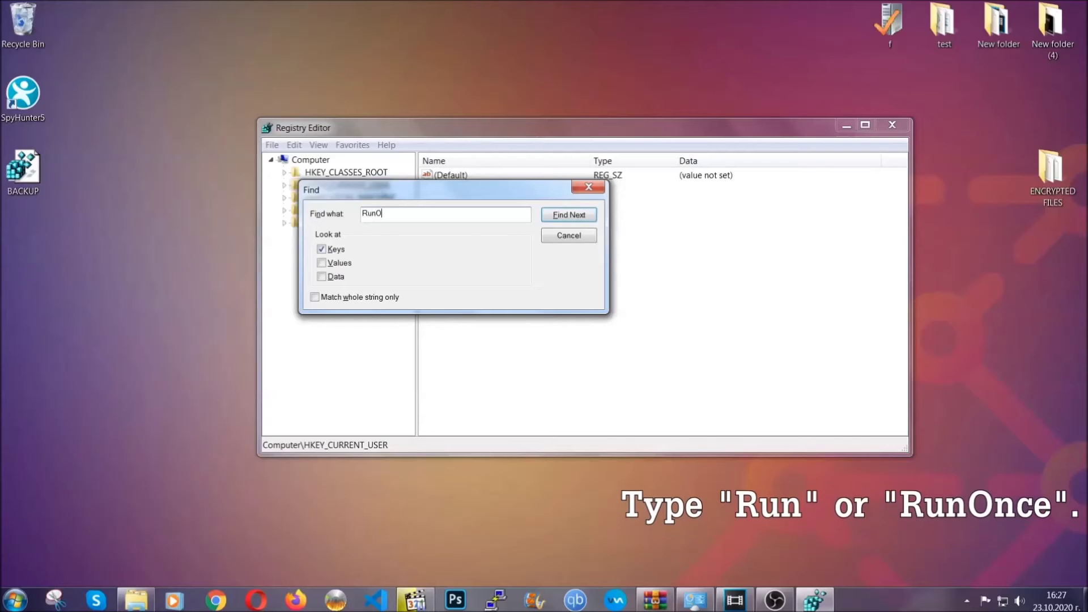
{"action": "left_click", "coordinate": [581, 218]}
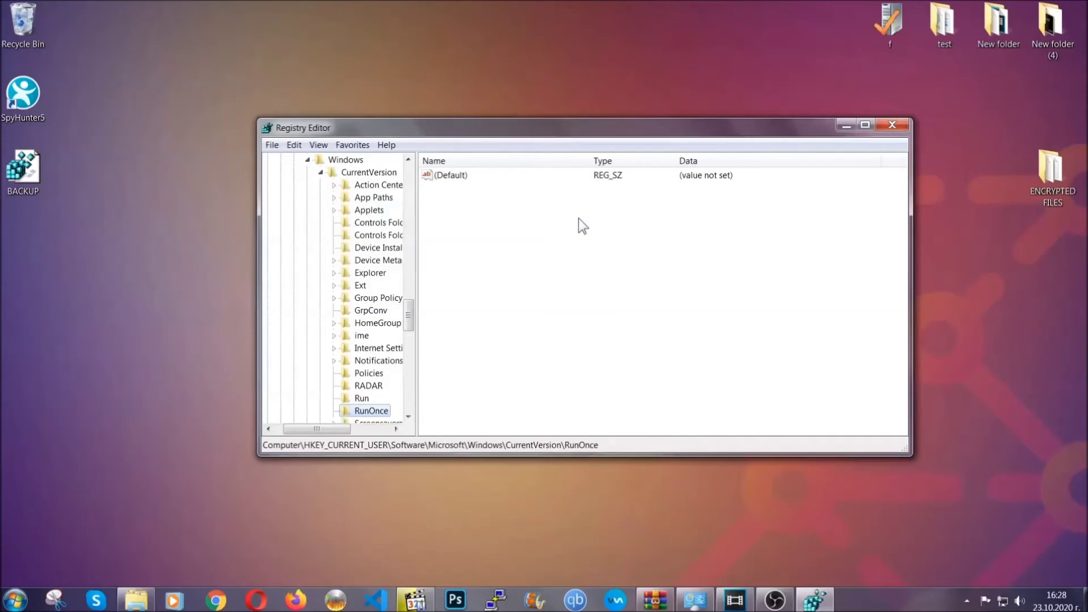
Delete THE VIRUS startup value from the CurrentVersion Run key, confirming with Yes.
{"action": "left_click_drag", "start_coordinate": [408, 315], "coordinate": [408, 330]}
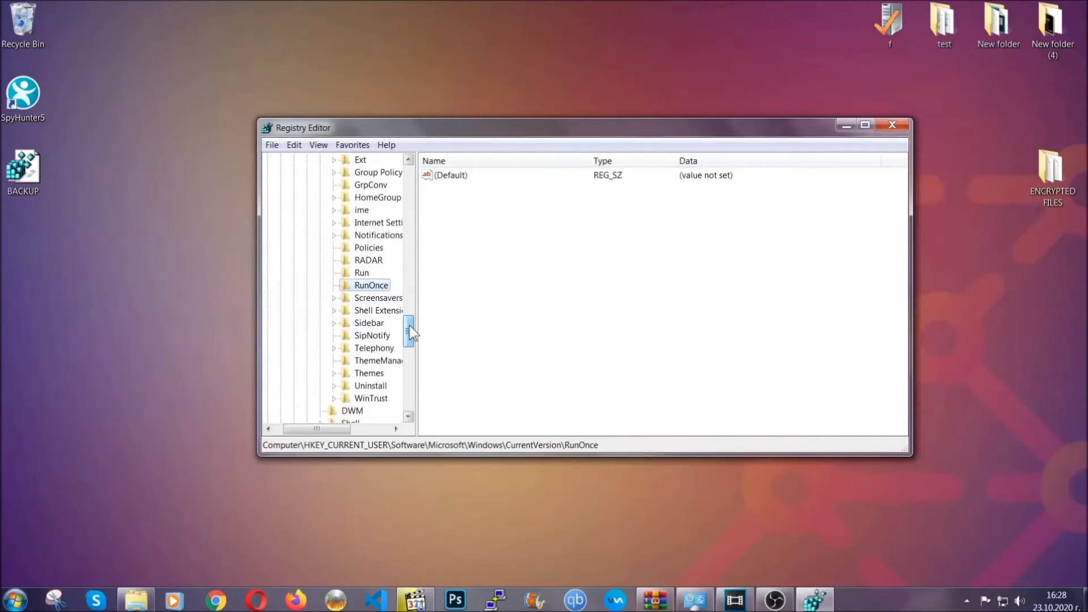
{"action": "left_click", "coordinate": [361, 273]}
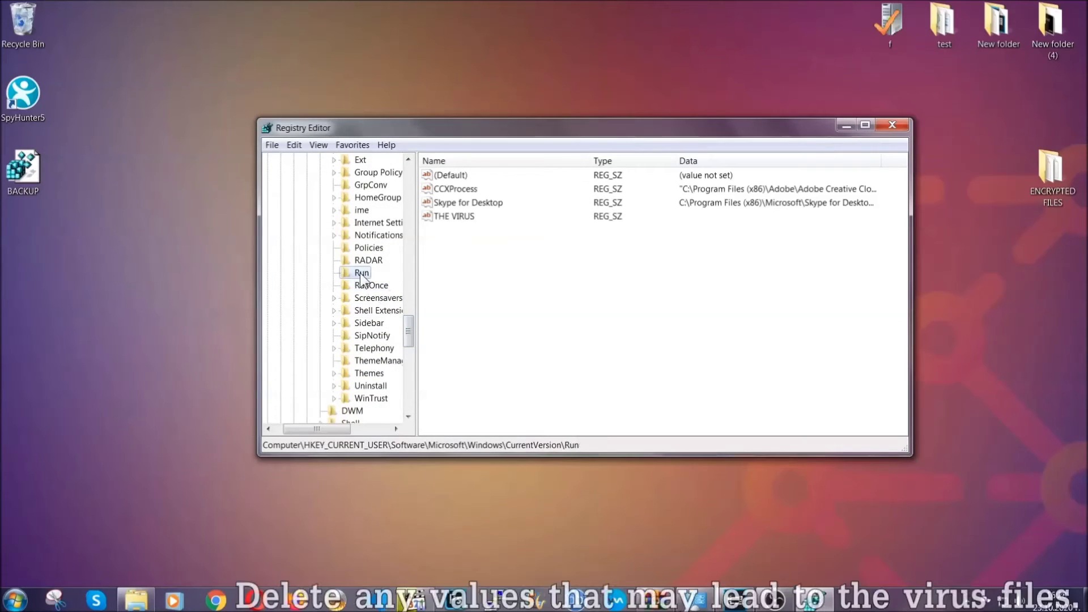
{"action": "left_click", "coordinate": [446, 217]}
{"action": "right_click", "coordinate": [446, 218]}
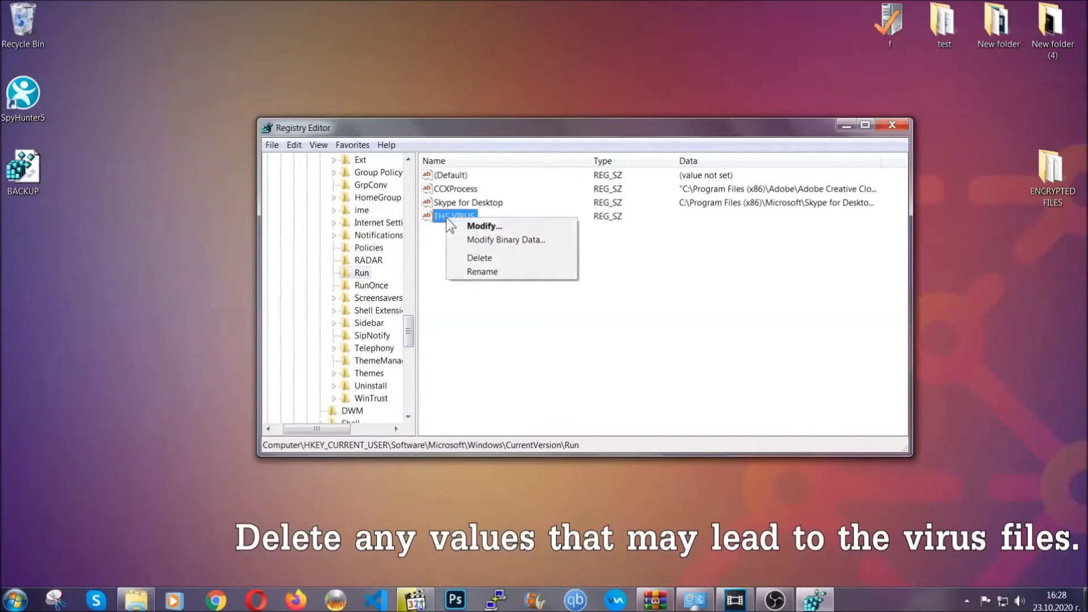
{"action": "left_click", "coordinate": [470, 258]}
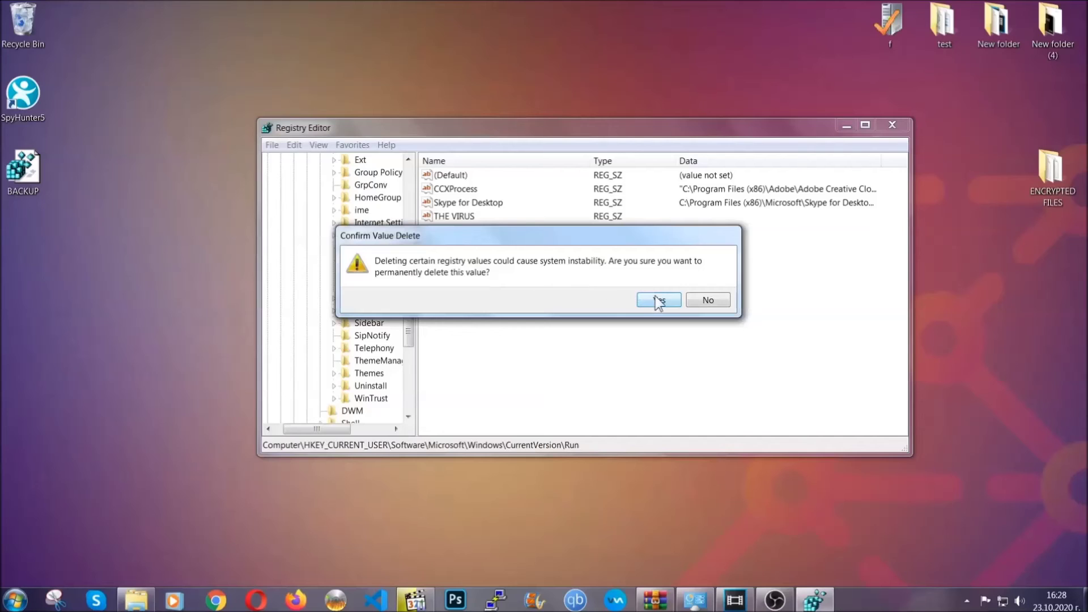
{"action": "left_click", "coordinate": [658, 301]}
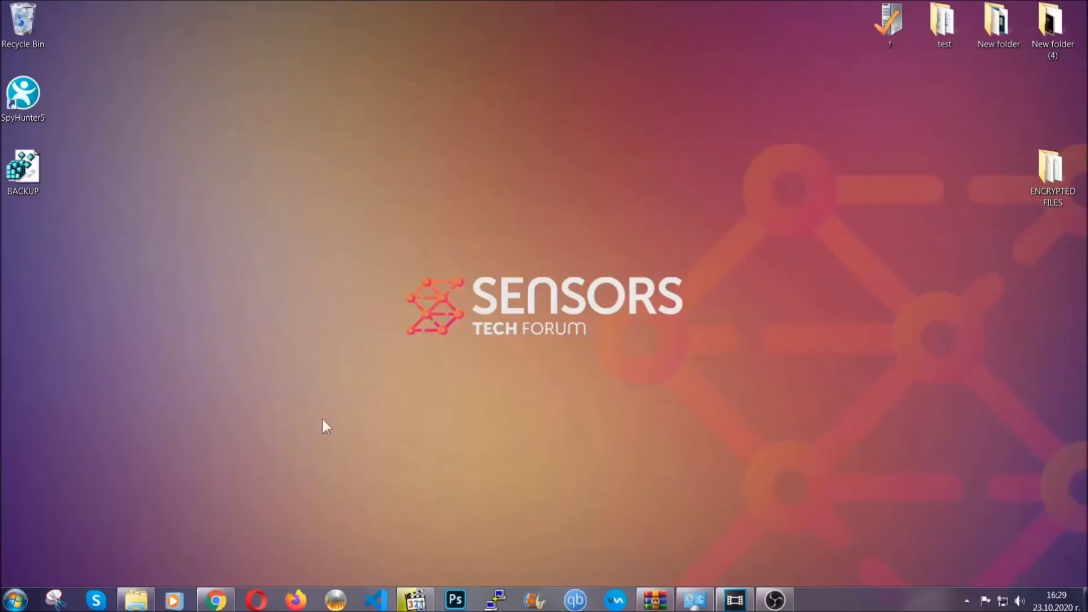
In Chrome, scroll the SensorsTechForum recovery article to its methods and expand Method 2 (Windows Backup).
{"action": "left_click", "coordinate": [216, 600]}
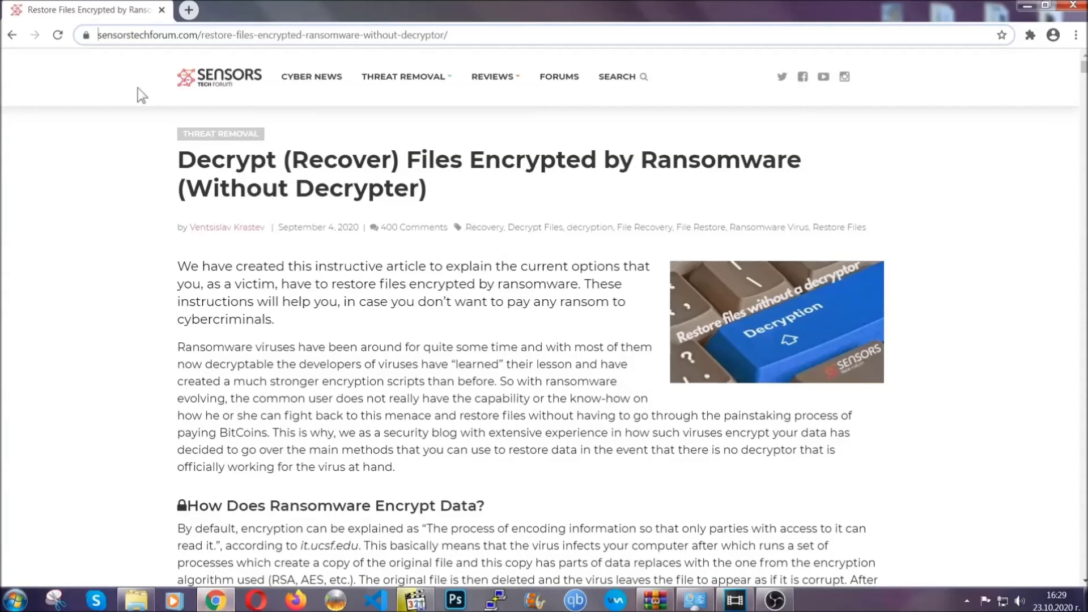
{"action": "left_click", "coordinate": [101, 36]}
{"action": "left_click_drag", "start_coordinate": [101, 35], "coordinate": [490, 41]}
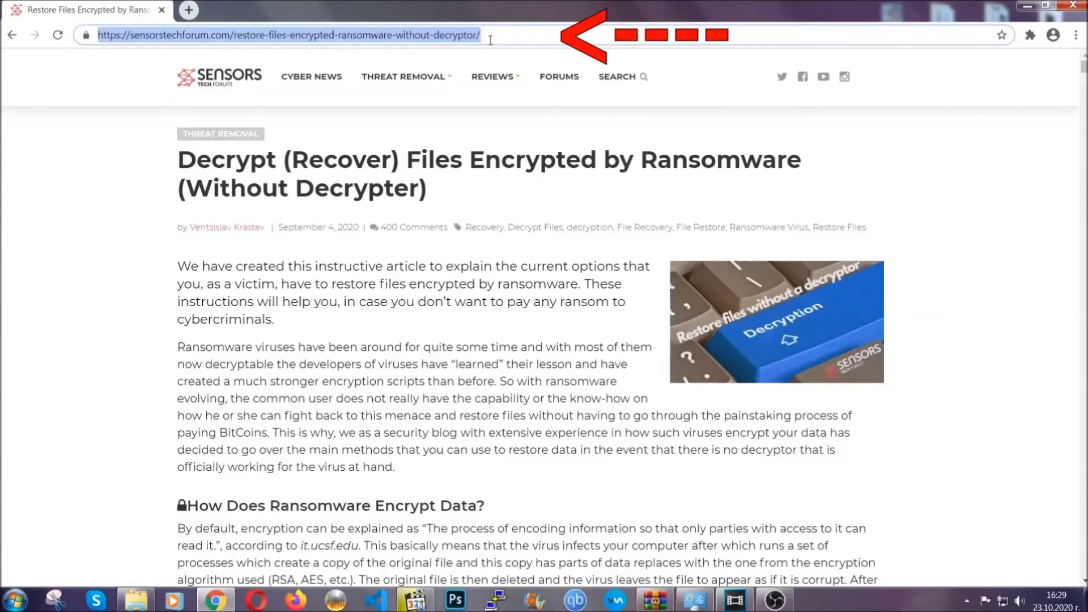
{"action": "mouse_move", "coordinate": [493, 112]}
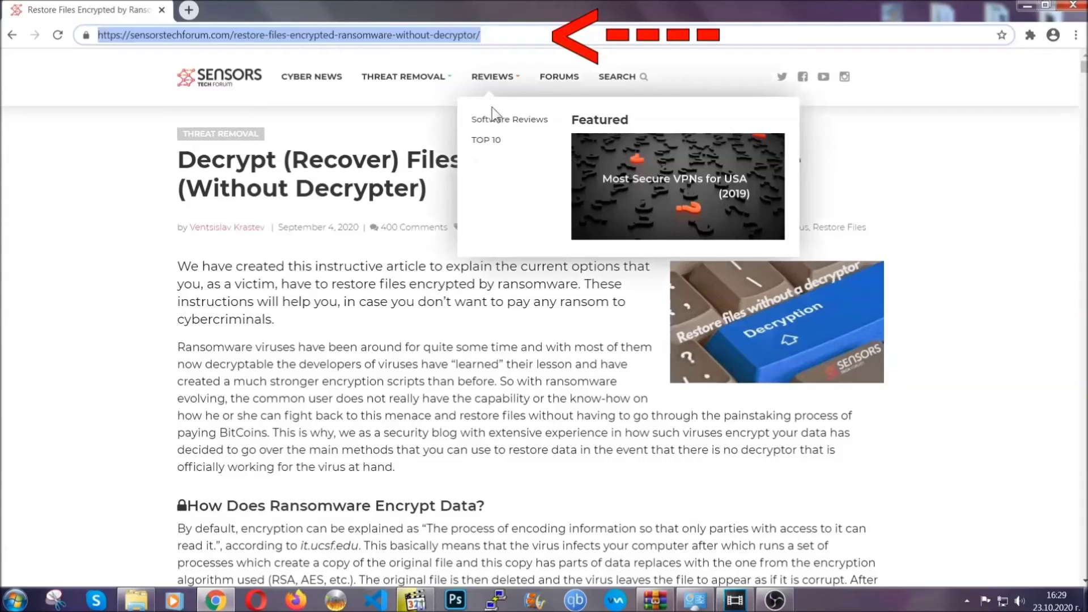
{"action": "scroll", "coordinate": [559, 309], "scroll_direction": "down", "scroll_amount": 5}
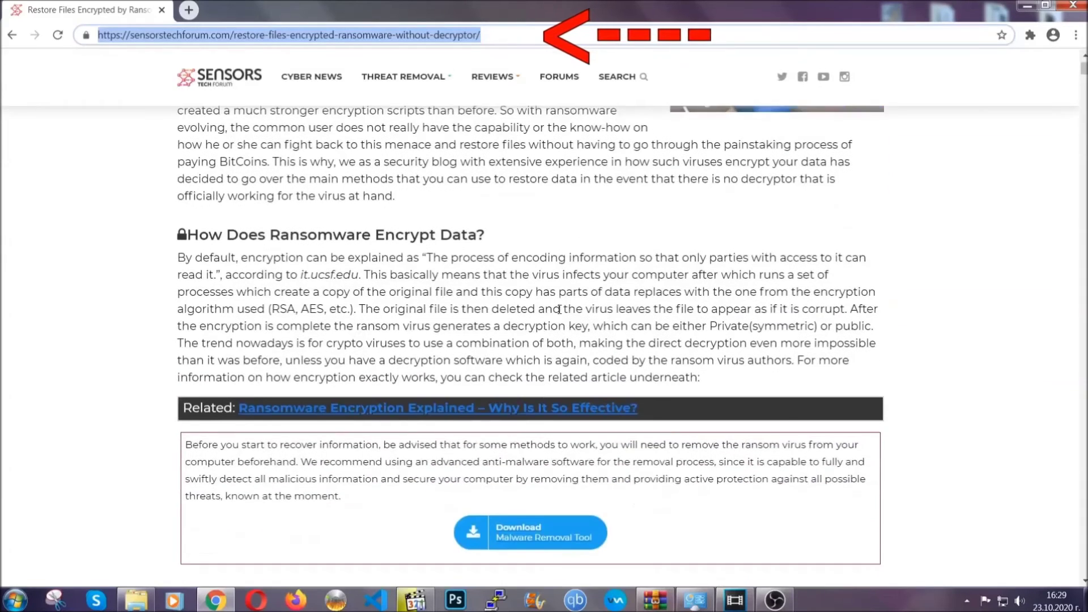
{"action": "scroll", "coordinate": [559, 309], "scroll_direction": "down", "scroll_amount": 6}
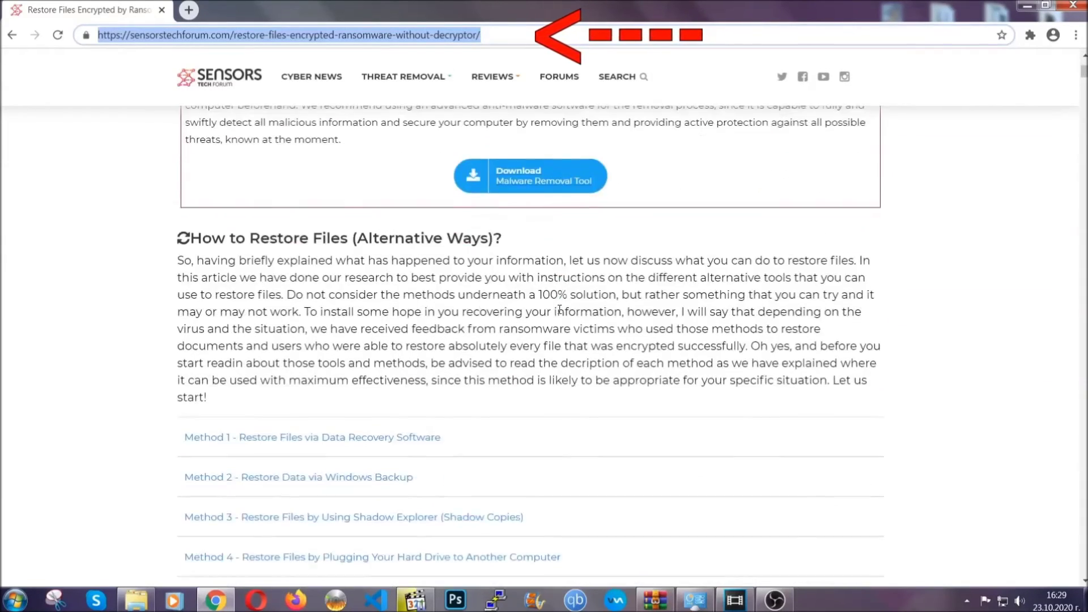
{"action": "scroll", "coordinate": [559, 308], "scroll_direction": "down", "scroll_amount": 4}
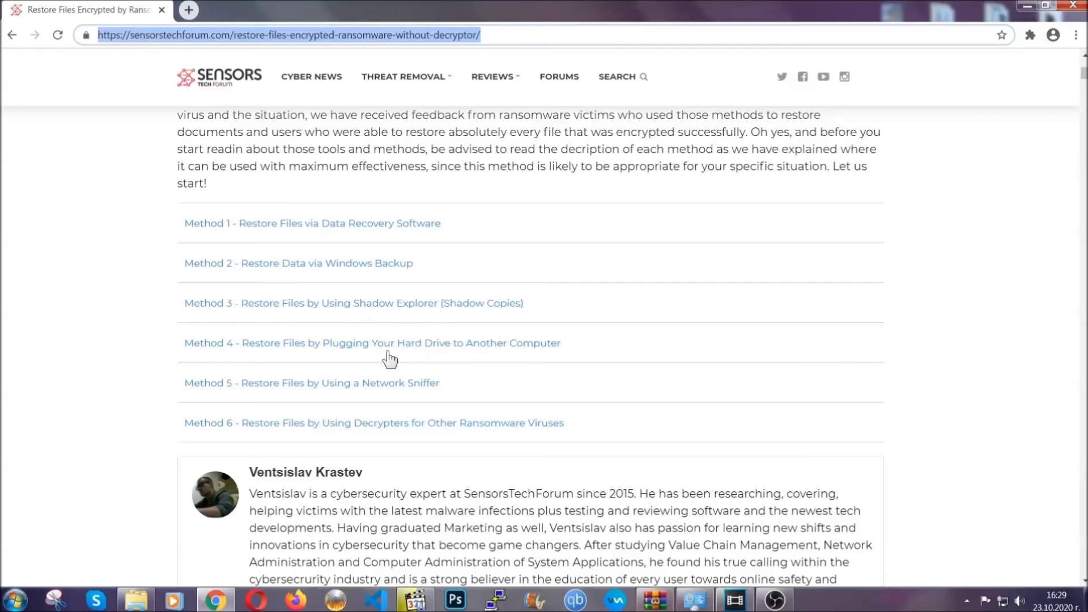
{"action": "left_click", "coordinate": [339, 263]}
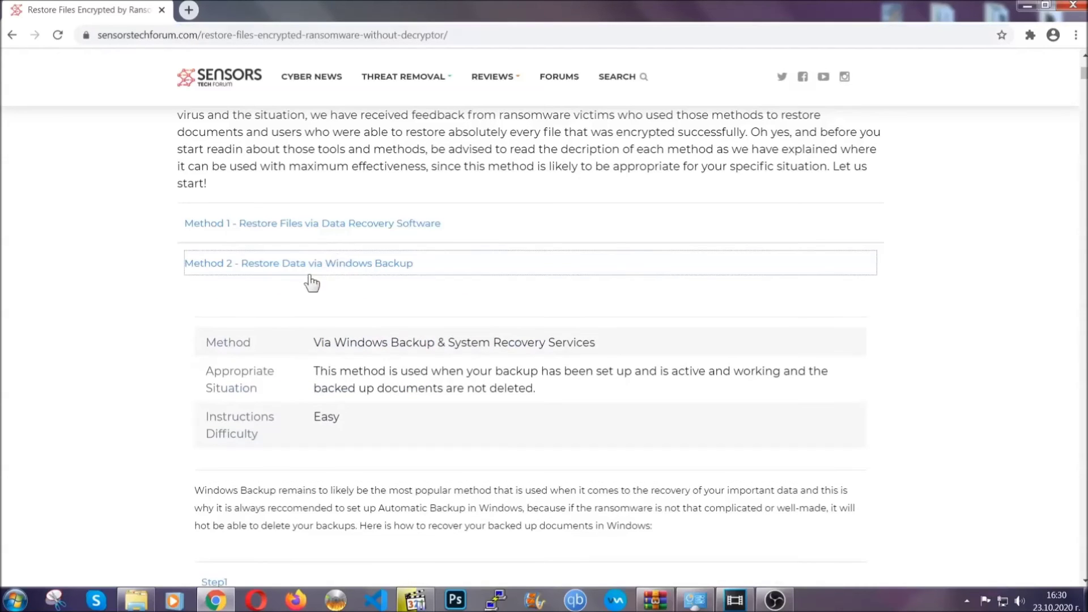
Highlight, then deselect, the Method 2 Windows Backup details table text.
{"action": "left_click_drag", "start_coordinate": [314, 340], "coordinate": [383, 431]}
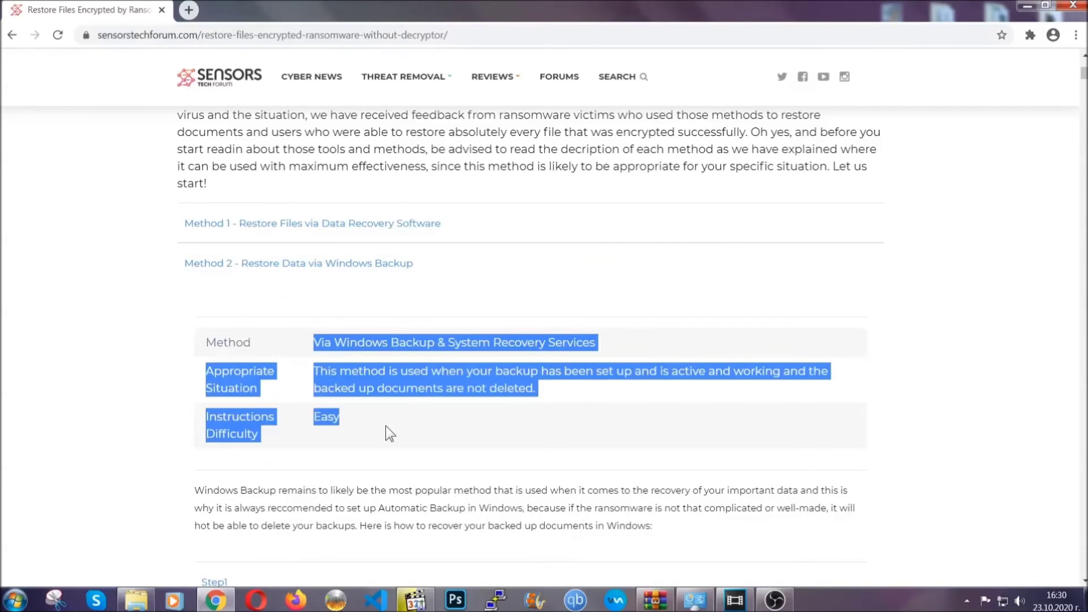
{"action": "left_click", "coordinate": [386, 426]}
{"action": "scroll", "coordinate": [389, 423], "scroll_direction": "down", "scroll_amount": 4}
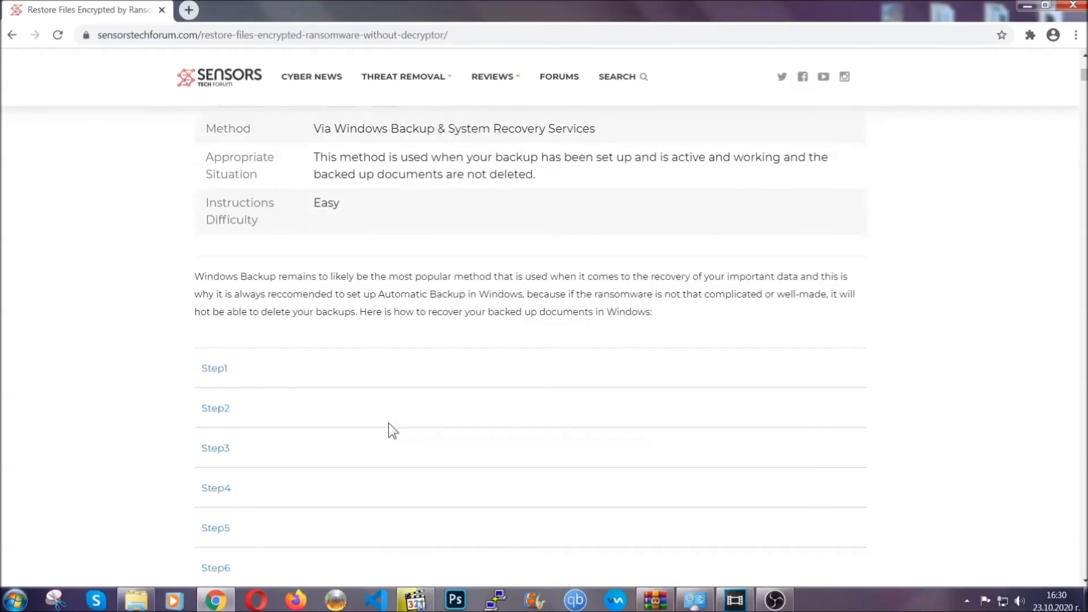
{"action": "scroll", "coordinate": [389, 423], "scroll_direction": "down", "scroll_amount": 1}
Expand the Step1, Step2 and Step3 instructions under Method 2.
{"action": "left_click", "coordinate": [222, 298]}
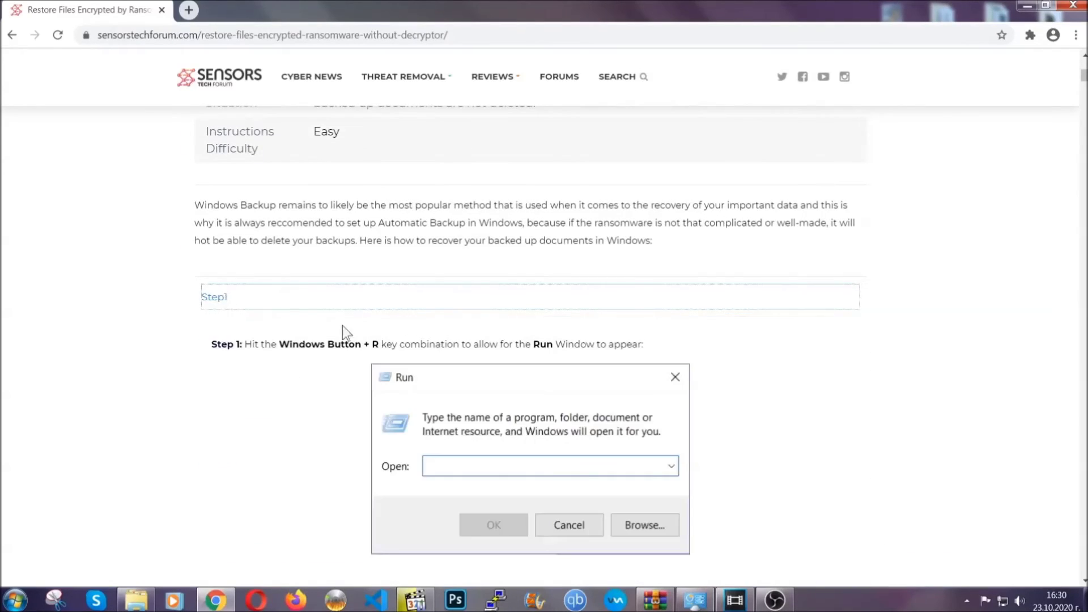
{"action": "scroll", "coordinate": [510, 356], "scroll_direction": "down", "scroll_amount": 5}
{"action": "left_click", "coordinate": [255, 357]}
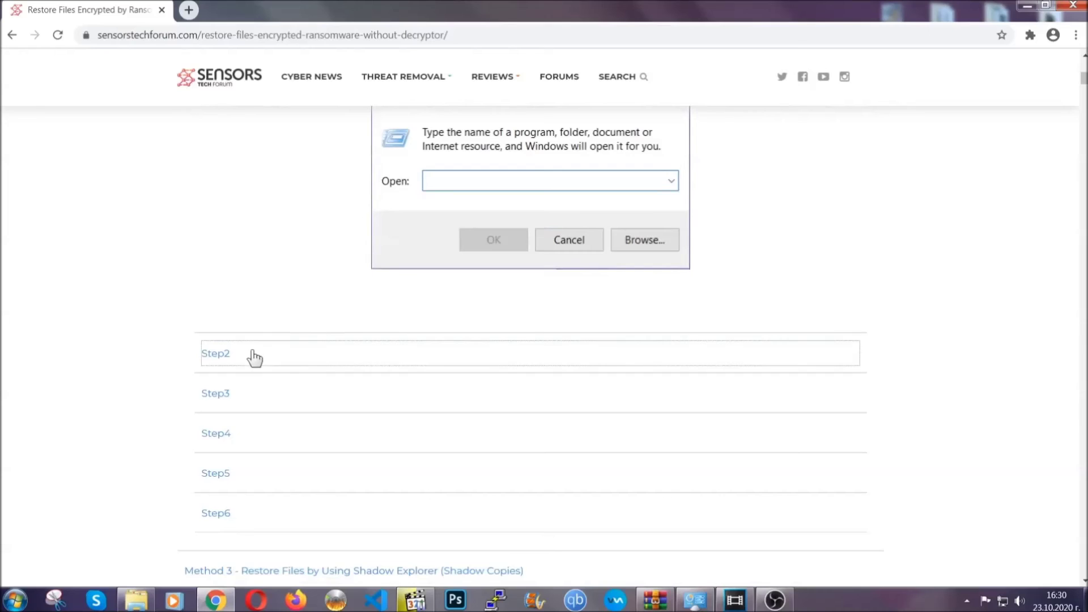
{"action": "scroll", "coordinate": [470, 362], "scroll_direction": "down", "scroll_amount": 5}
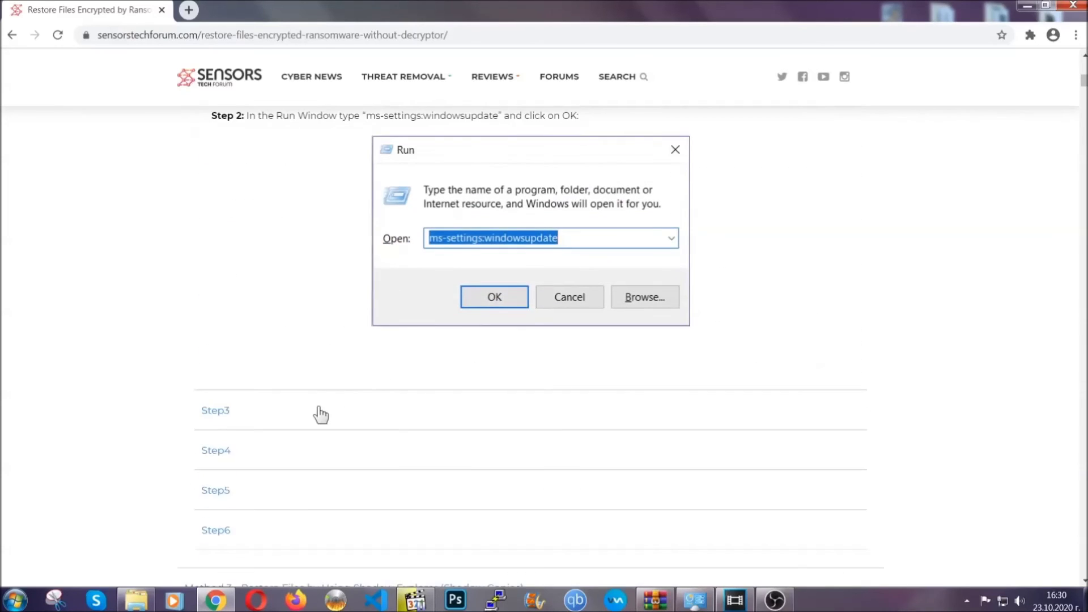
{"action": "left_click", "coordinate": [322, 414]}
Read through the expanded steps, return up the page, and minimize Chrome to the desktop.
{"action": "scroll", "coordinate": [480, 386], "scroll_direction": "down", "scroll_amount": 4}
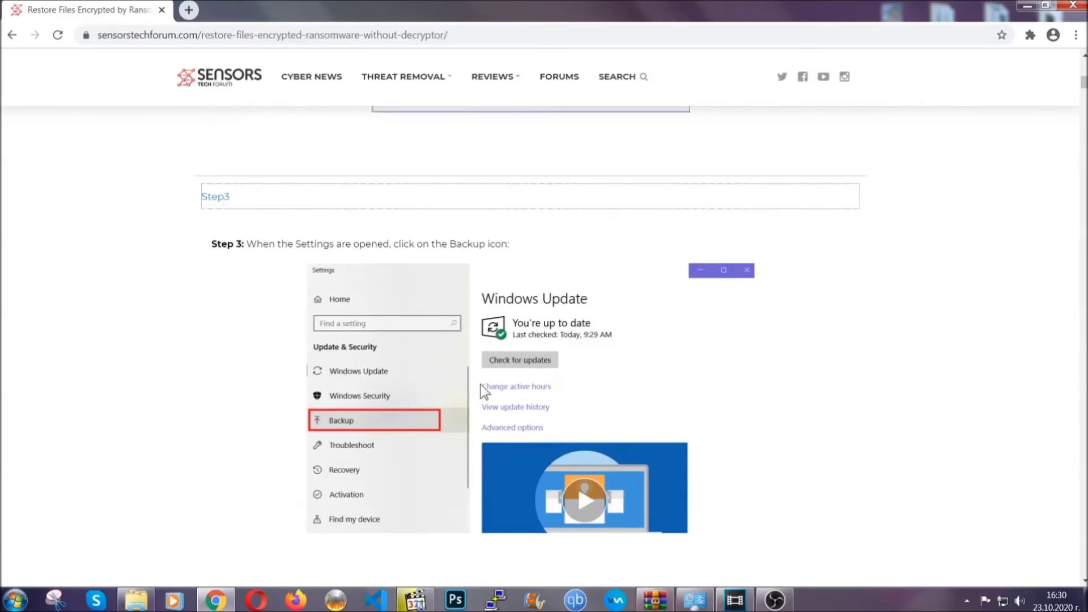
{"action": "scroll", "coordinate": [479, 385], "scroll_direction": "down", "scroll_amount": 3}
{"action": "scroll", "coordinate": [478, 387], "scroll_direction": "down", "scroll_amount": 2}
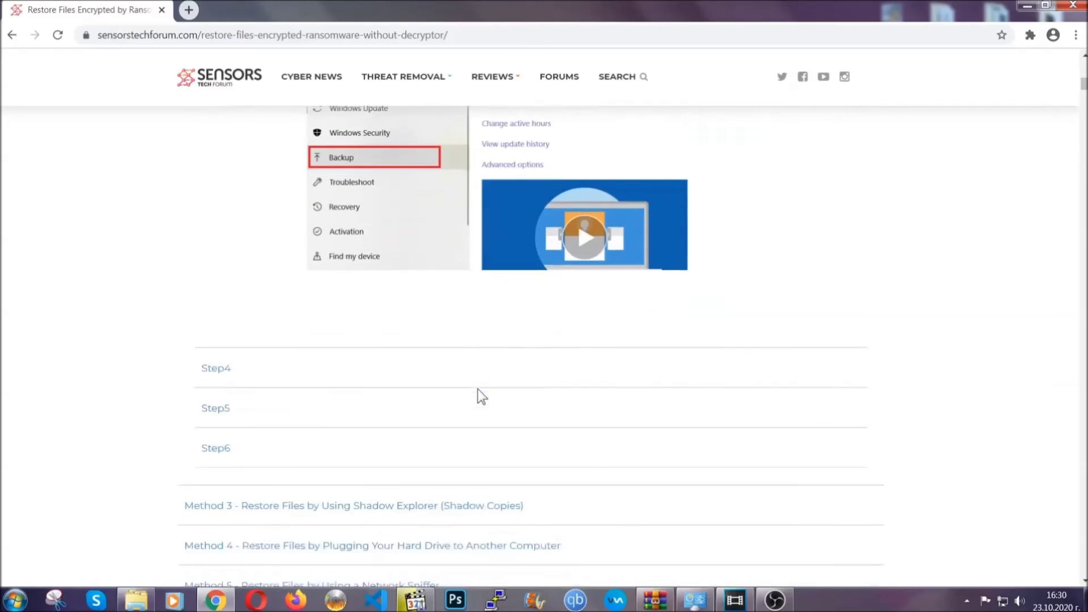
{"action": "scroll", "coordinate": [478, 390], "scroll_direction": "down", "scroll_amount": 8}
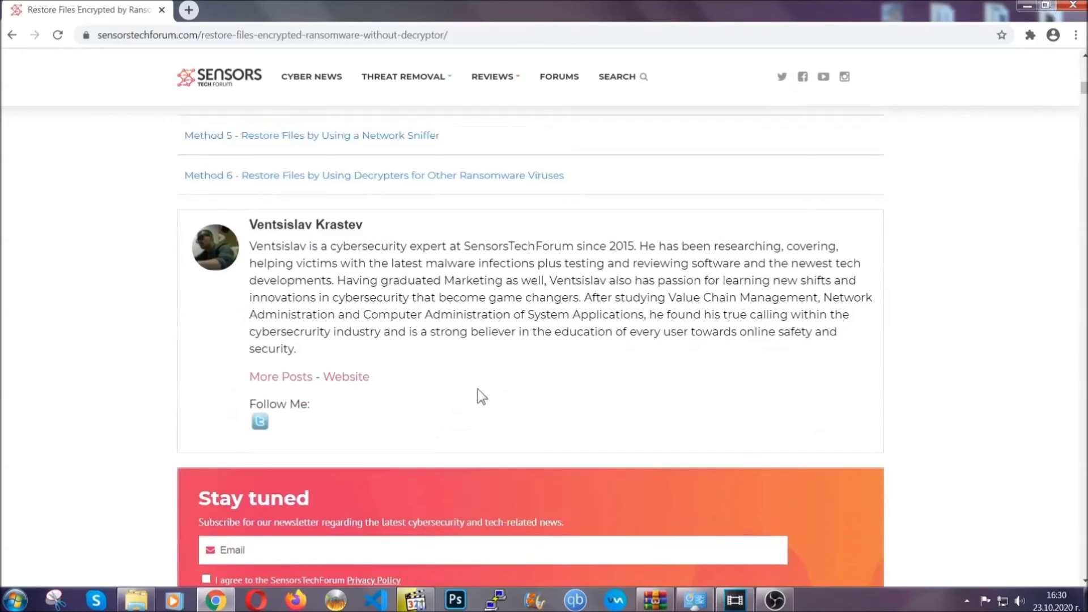
{"action": "scroll", "coordinate": [477, 391], "scroll_direction": "up", "scroll_amount": 20}
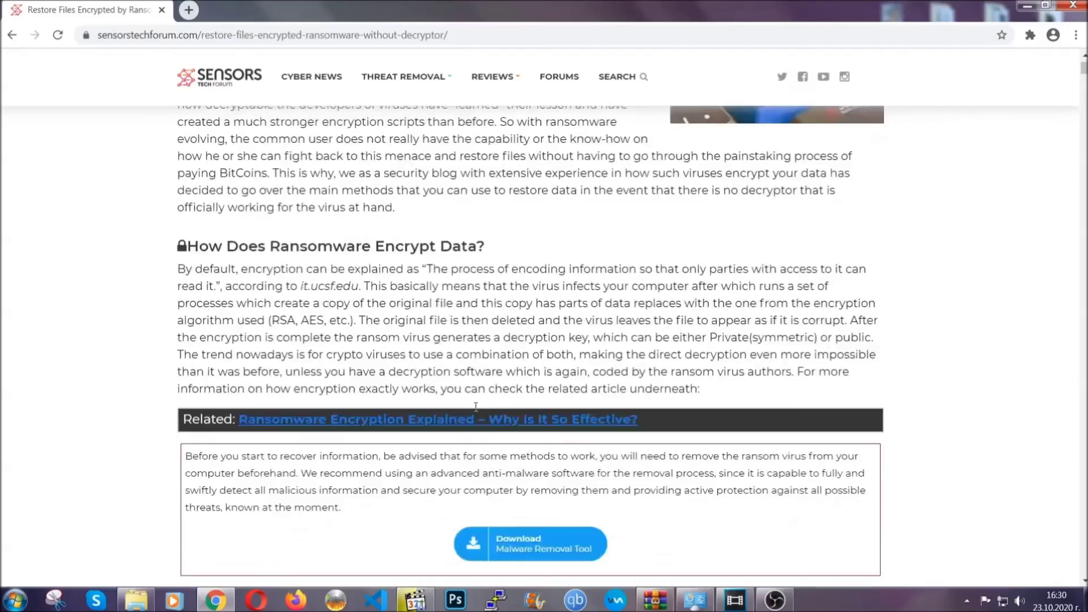
{"action": "scroll", "coordinate": [475, 406], "scroll_direction": "up", "scroll_amount": 5}
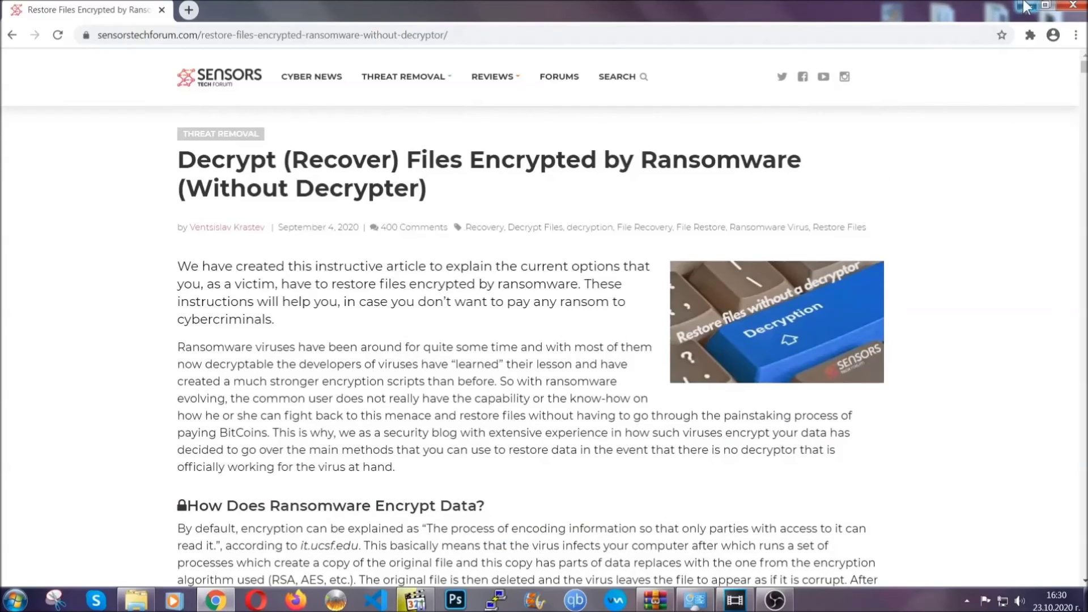
{"action": "left_click", "coordinate": [1025, 5]}
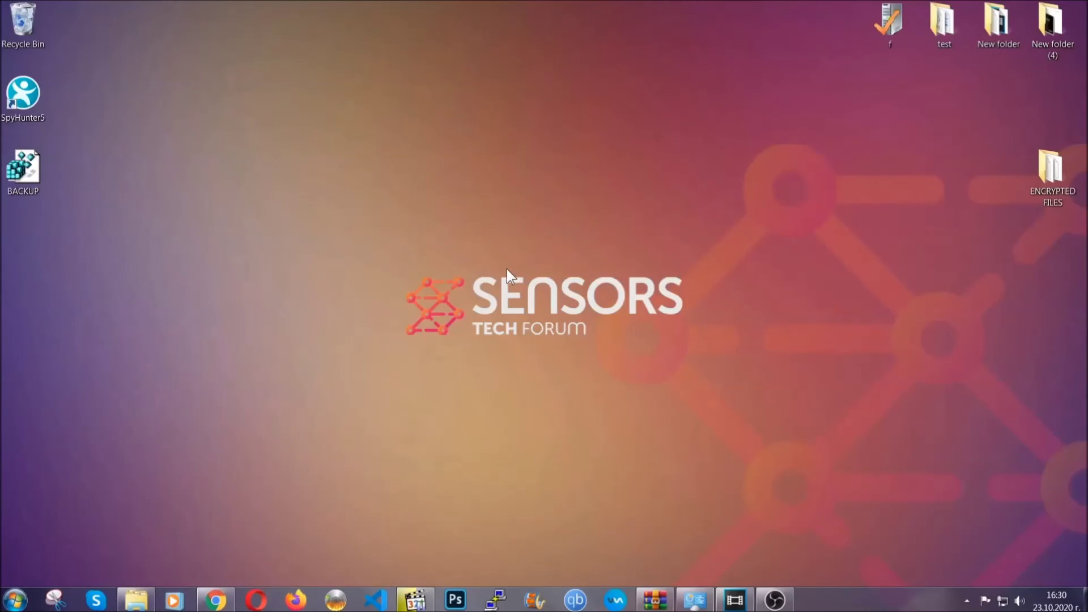